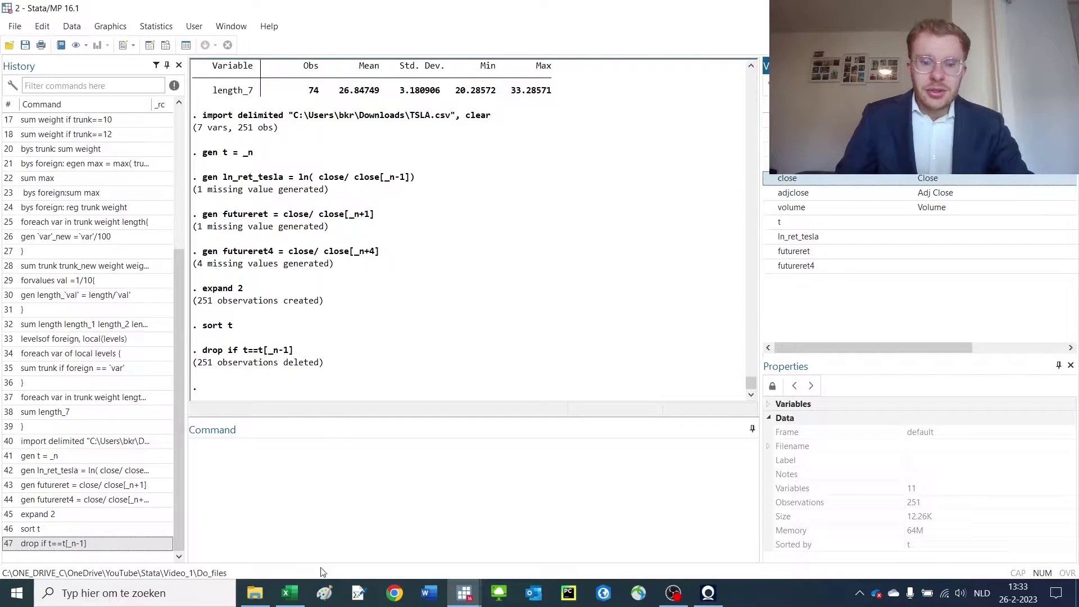
Step: Create max_close holding the maximum of close with egen max(close)
{"action": "left_click", "coordinate": [333, 479]}
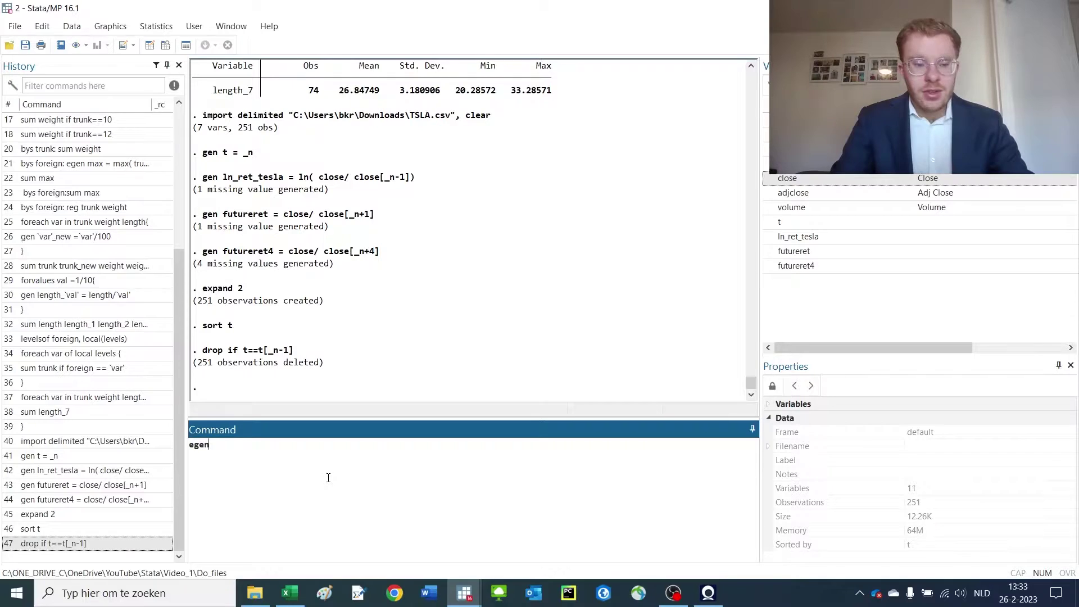
{"action": "type", "text": "max_"}
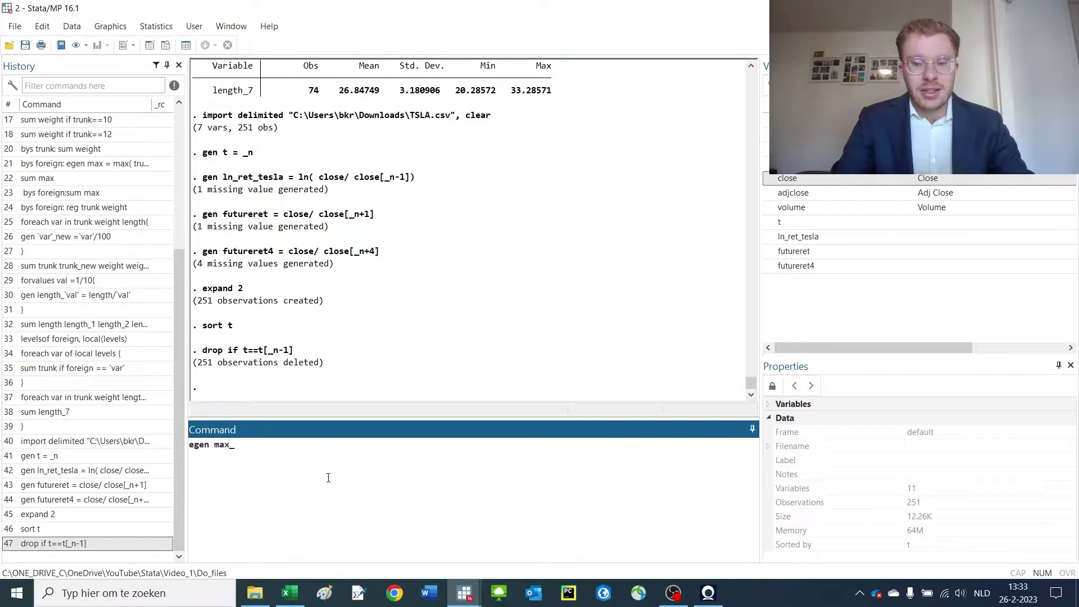
{"action": "type", "text": "close"}
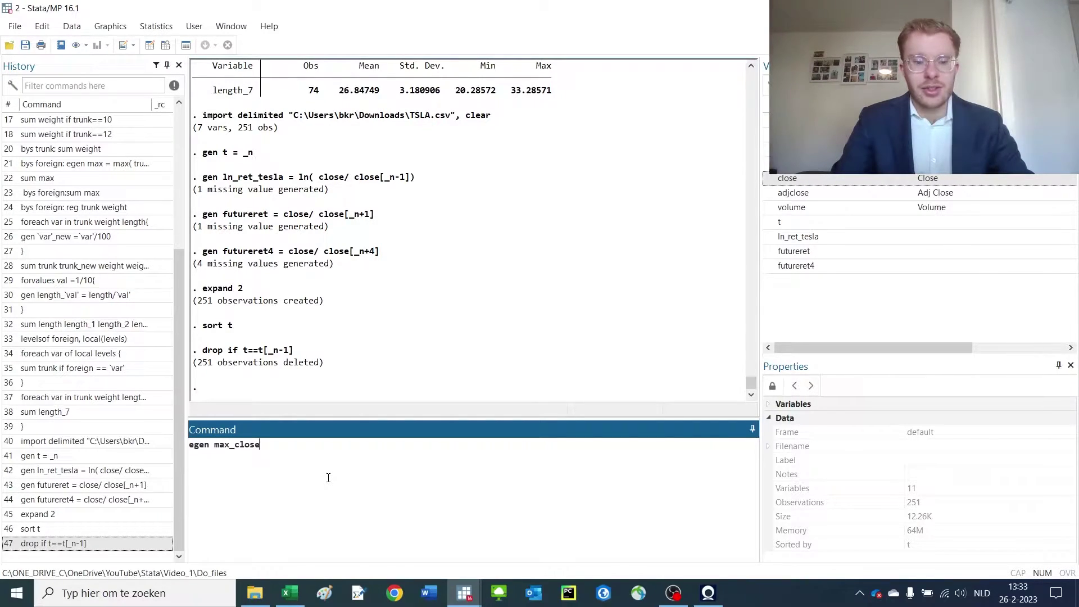
{"action": "type", "text": " = "}
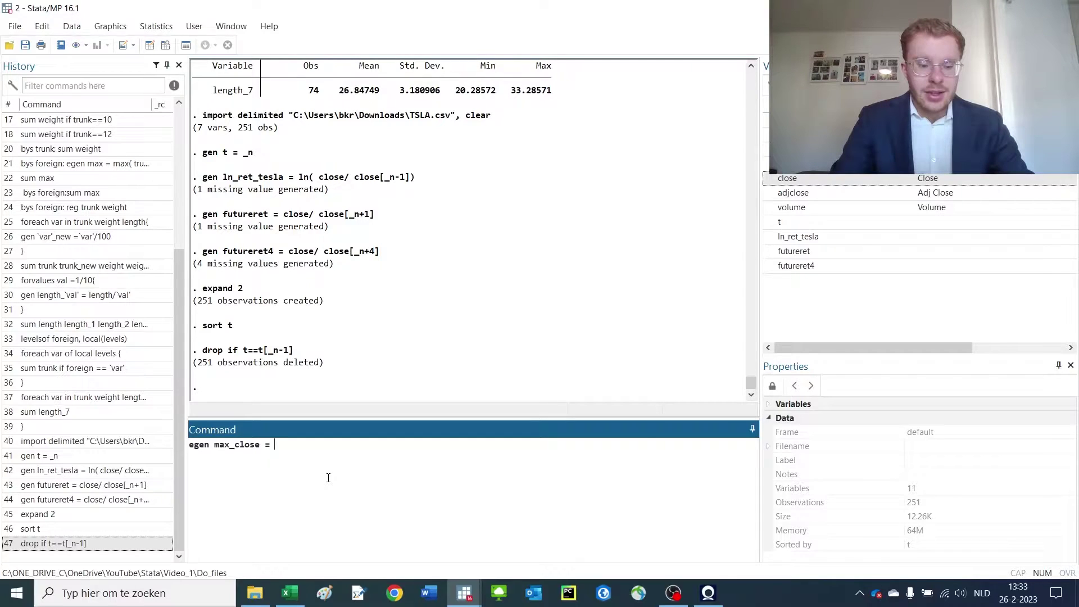
{"action": "type", "text": "max(clos"}
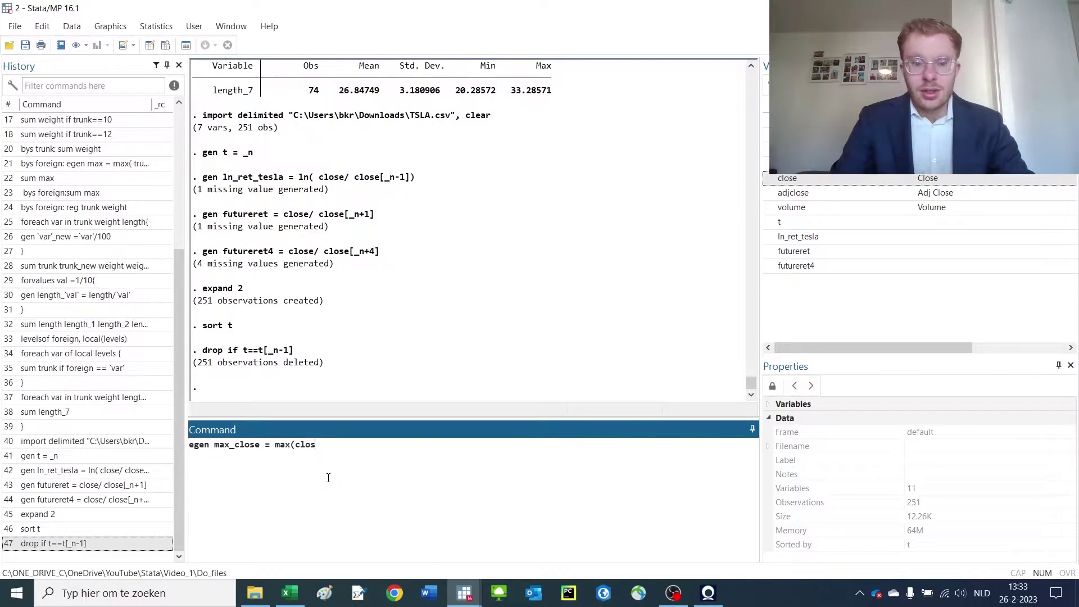
{"action": "type", "text": "e)"}
{"action": "key", "text": "Return"}
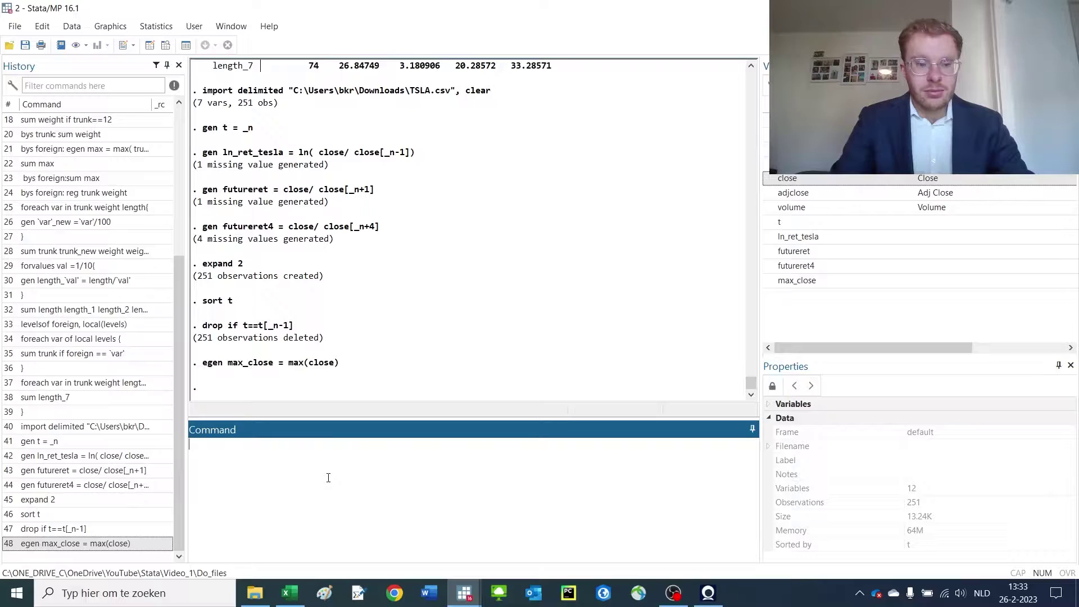
Step: Summarise max_close alongside close and confirm both show 381.8167
{"action": "type", "text": "sum max"}
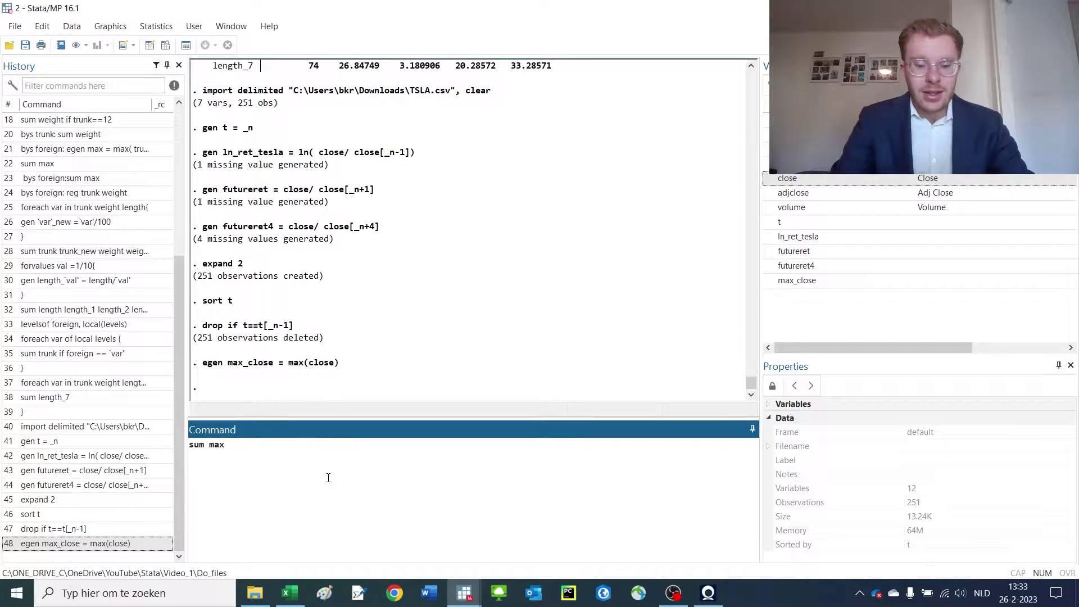
{"action": "type", "text": " close"}
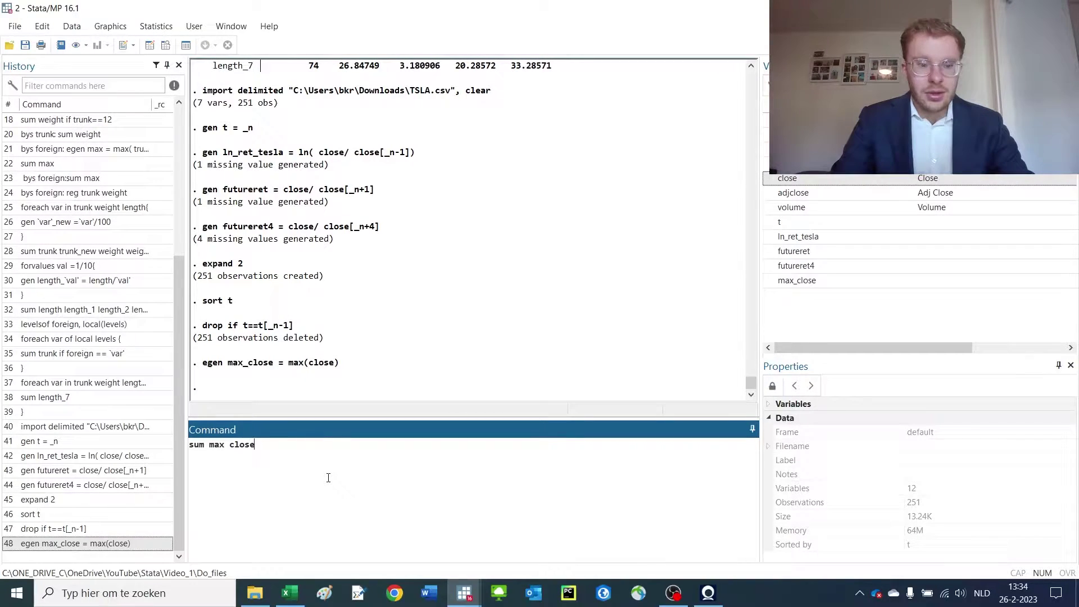
{"action": "key", "text": "Return"}
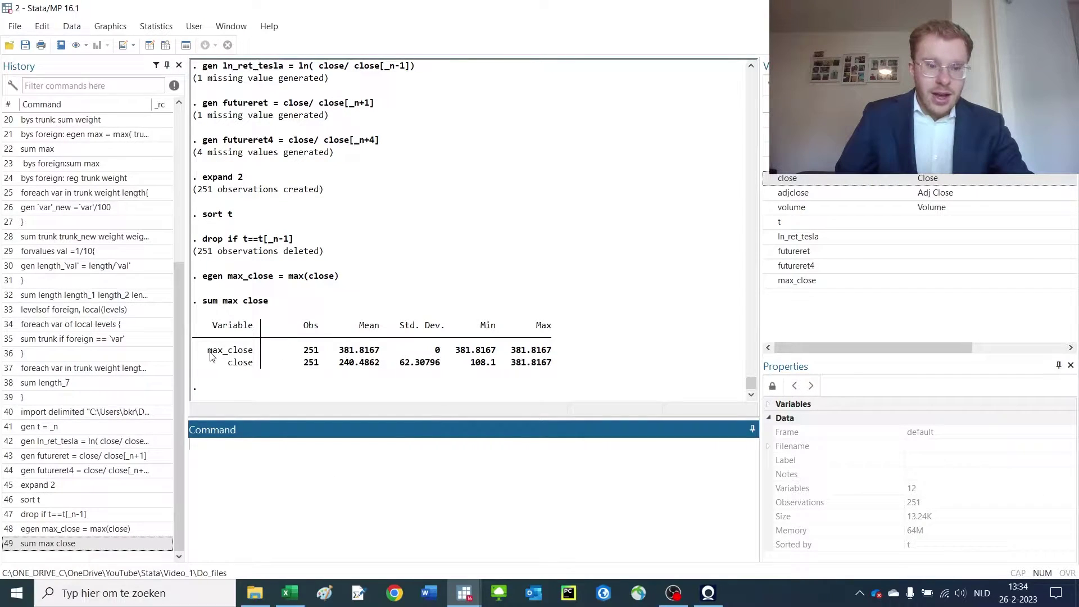
{"action": "left_click_drag", "start_coordinate": [208, 351], "coordinate": [254, 354]}
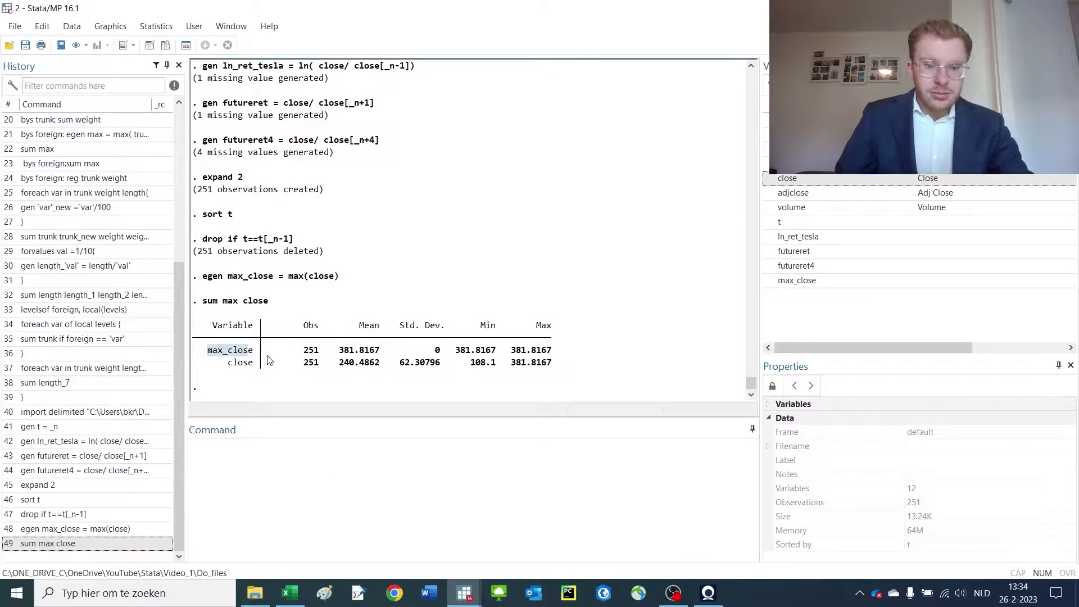
{"action": "left_click", "coordinate": [342, 353]}
{"action": "left_click_drag", "start_coordinate": [341, 353], "coordinate": [380, 358]}
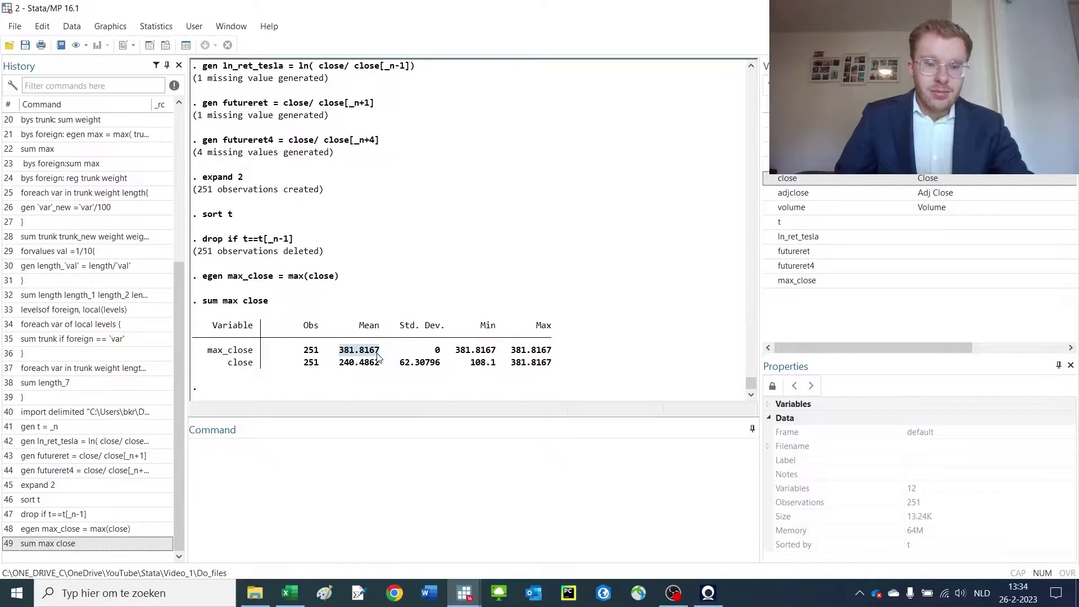
{"action": "left_click_drag", "start_coordinate": [512, 362], "coordinate": [559, 366]}
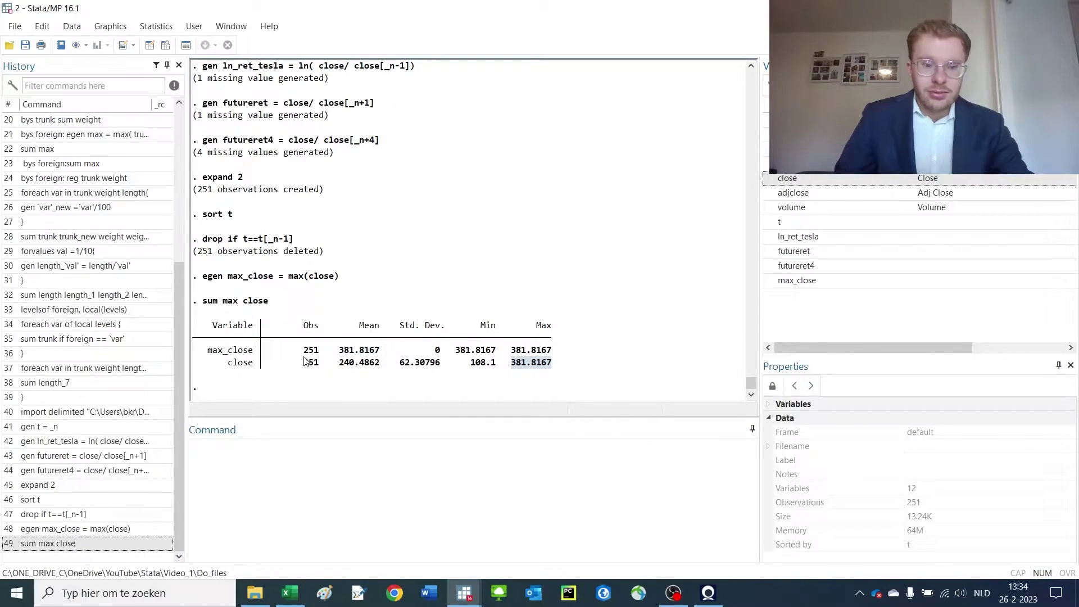
{"action": "left_click_drag", "start_coordinate": [264, 370], "coordinate": [228, 371]}
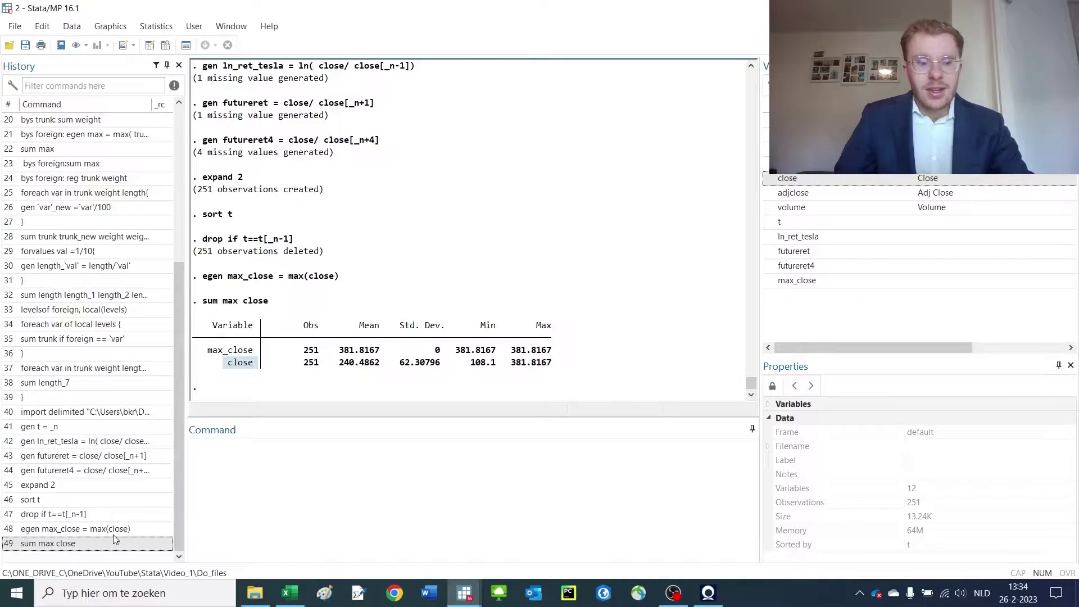
{"action": "left_click", "coordinate": [126, 528]}
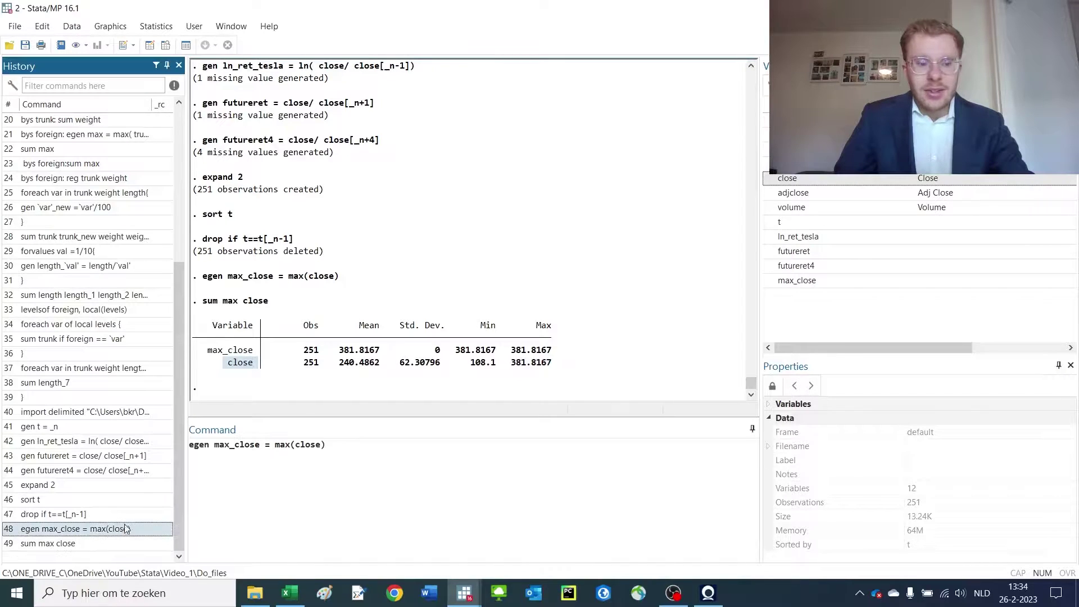
{"action": "left_click", "coordinate": [228, 448]}
Step: Turn the recalled command into egen min_close = min(close) and run it
{"action": "key", "text": "BackSpace"}
{"action": "key", "text": "BackSpace"}
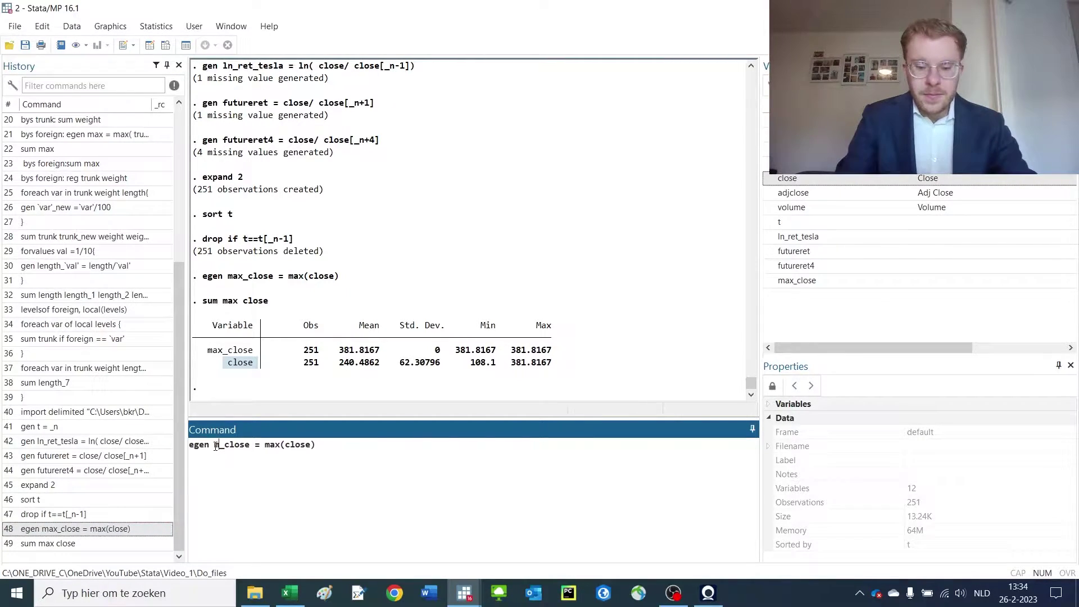
{"action": "type", "text": "in"}
{"action": "key", "text": "BackSpace"}
{"action": "key", "text": "BackSpace"}
{"action": "type", "text": "in"}
{"action": "key", "text": "Return"}
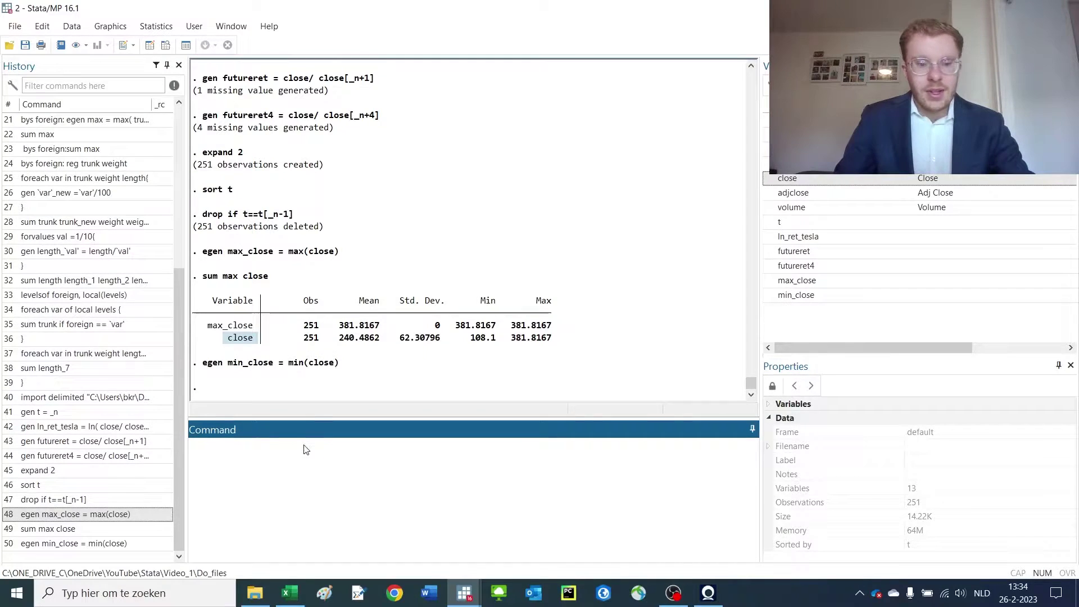
Step: Summarise max_close, close and min_close, confirming both minimums are 108.1
{"action": "left_click", "coordinate": [56, 529]}
{"action": "left_click", "coordinate": [318, 461]}
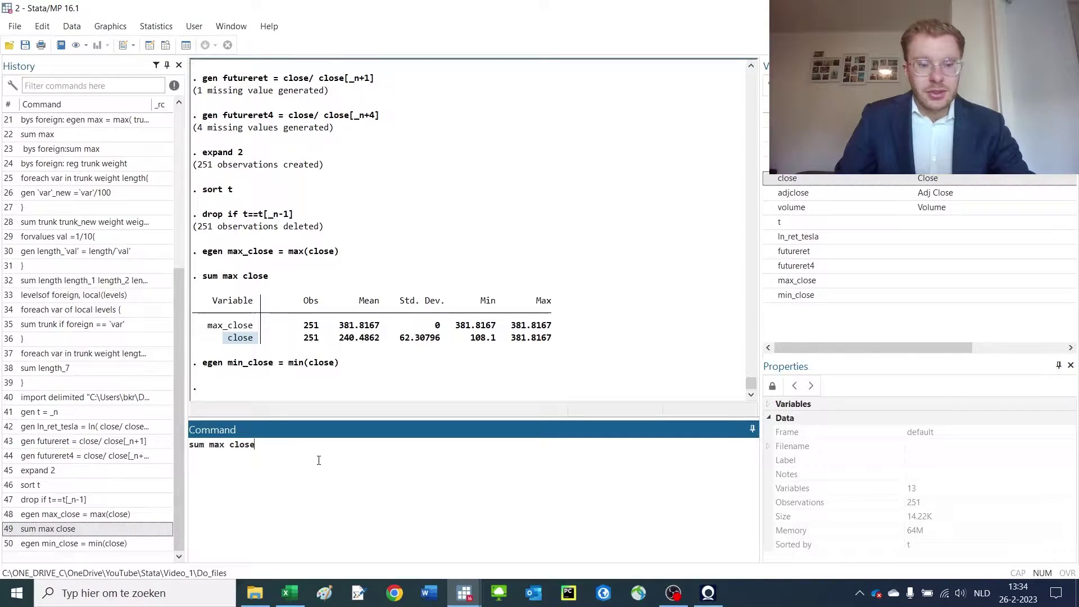
{"action": "type", "text": "min"}
{"action": "key", "text": "Return"}
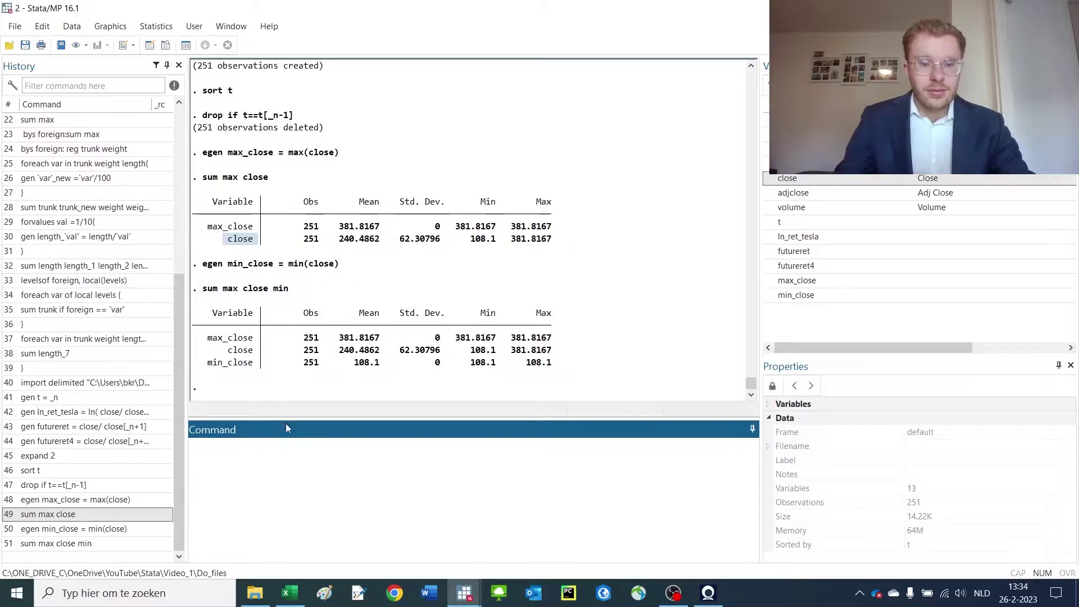
{"action": "left_click_drag", "start_coordinate": [491, 363], "coordinate": [471, 350]}
{"action": "left_click", "coordinate": [290, 437]}
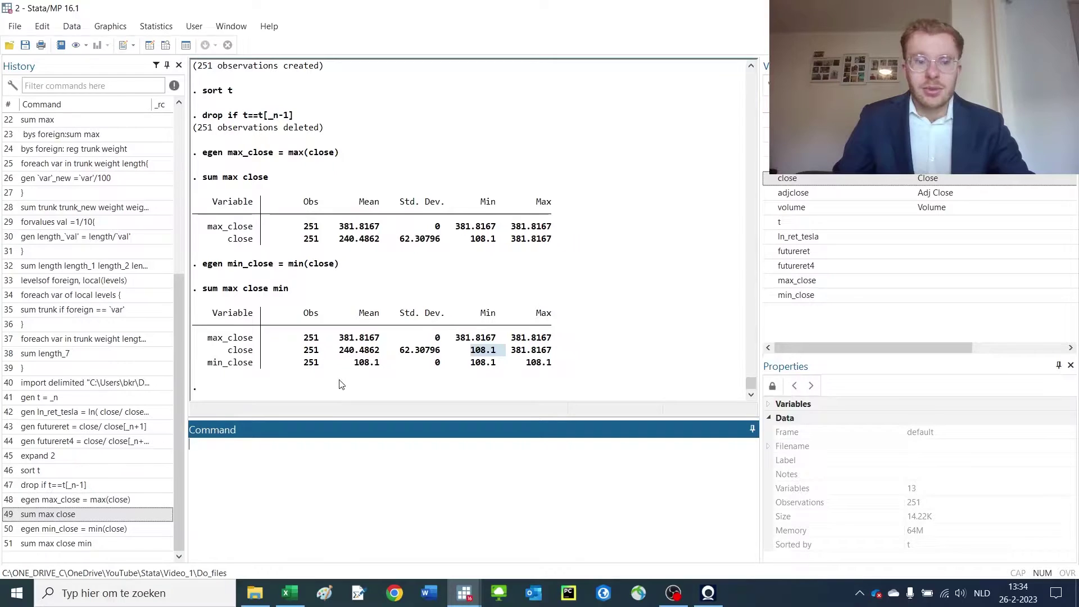
Step: Create sum_close with egen sum(close) and summarise close, with a mean of 240.4862
{"action": "type", "text": "egen"}
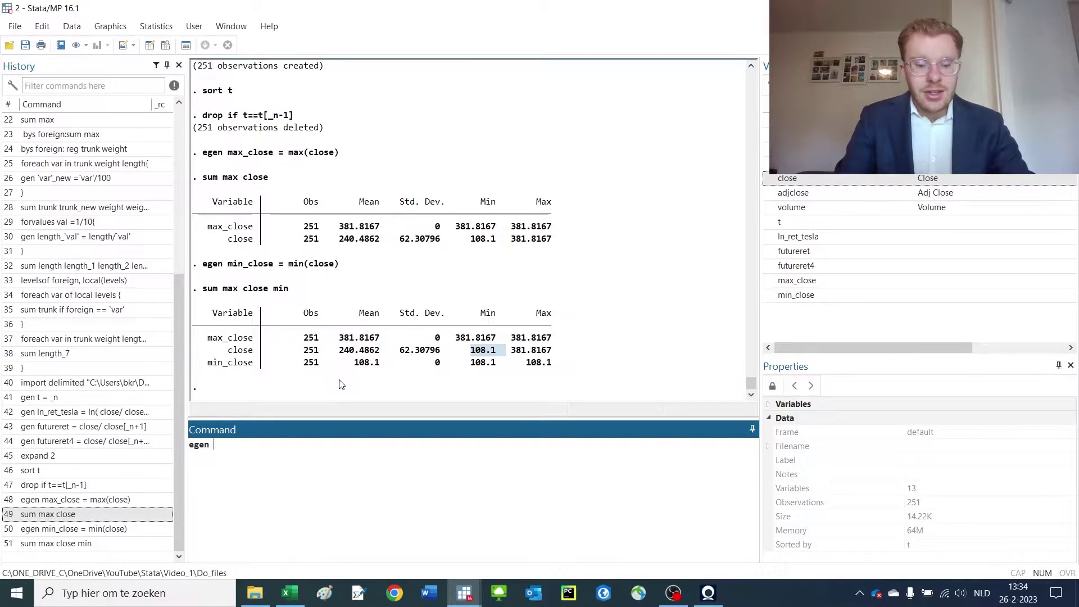
{"action": "type", "text": " sum_close = sum"}
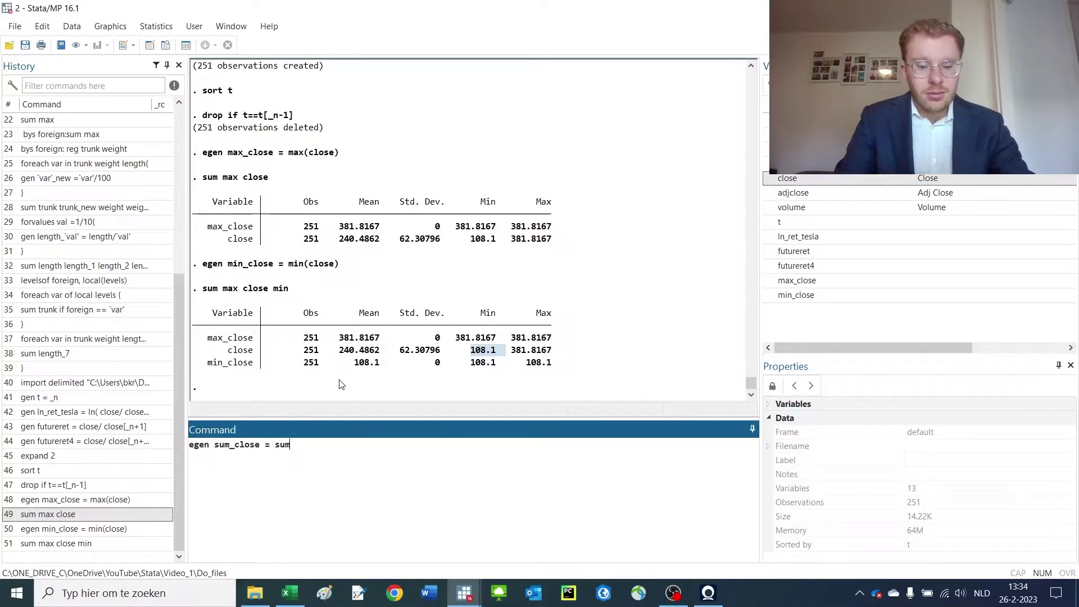
{"action": "type", "text": "(clos"}
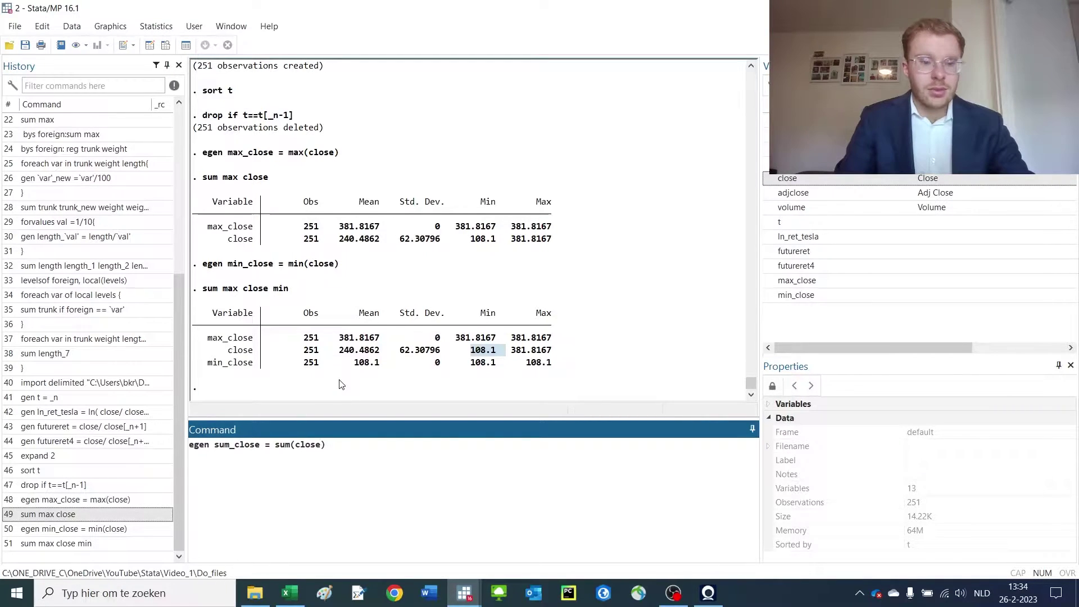
{"action": "type", "text": "e)"}
{"action": "key", "text": "Return"}
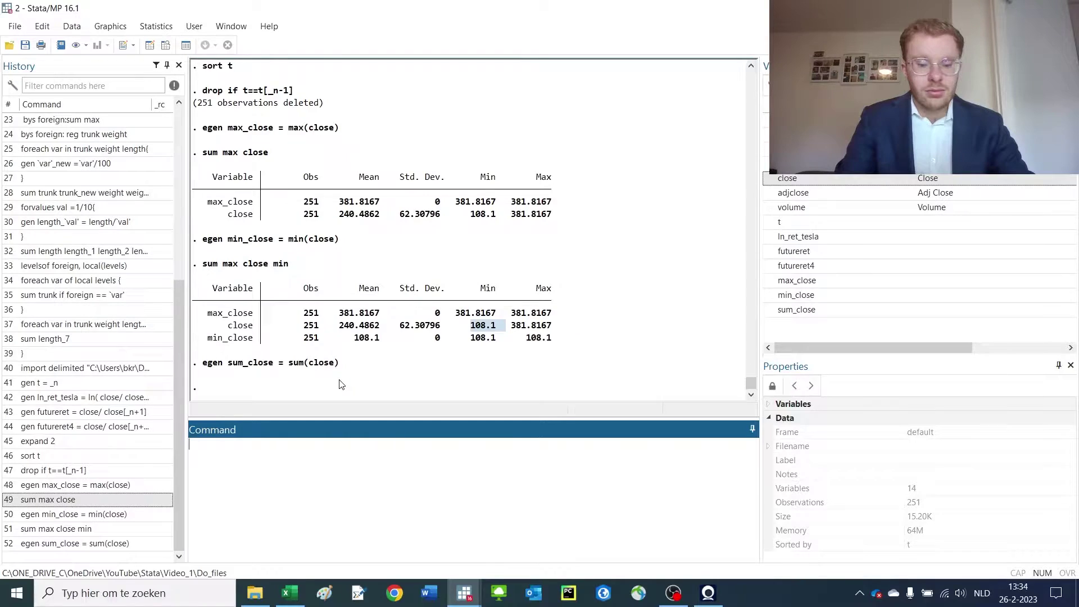
{"action": "type", "text": "sum cl"}
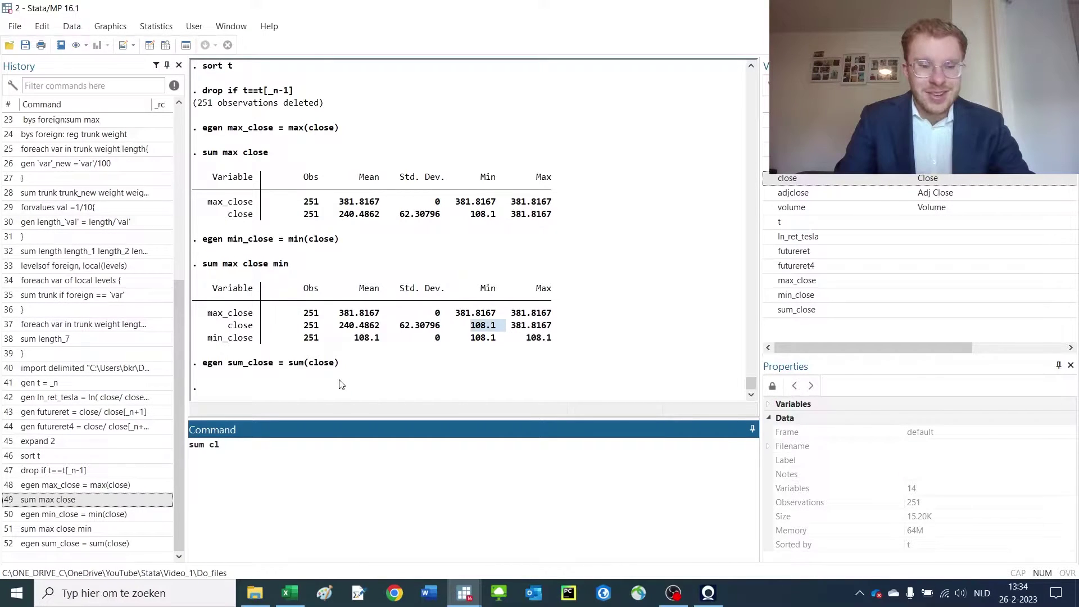
{"action": "type", "text": "ose"}
{"action": "key", "text": "Return"}
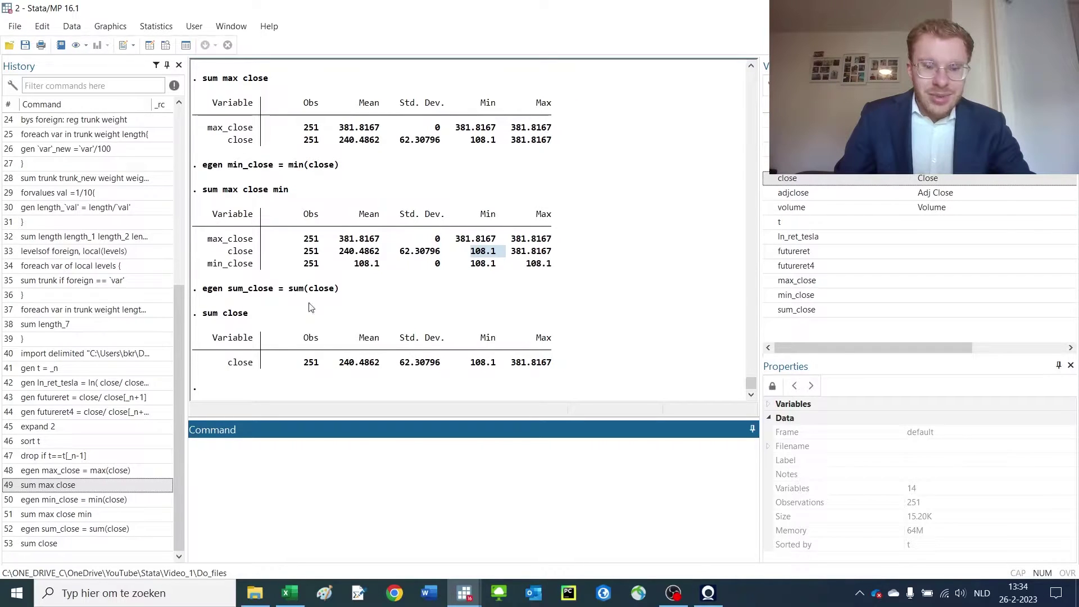
{"action": "left_click_drag", "start_coordinate": [349, 367], "coordinate": [385, 368]}
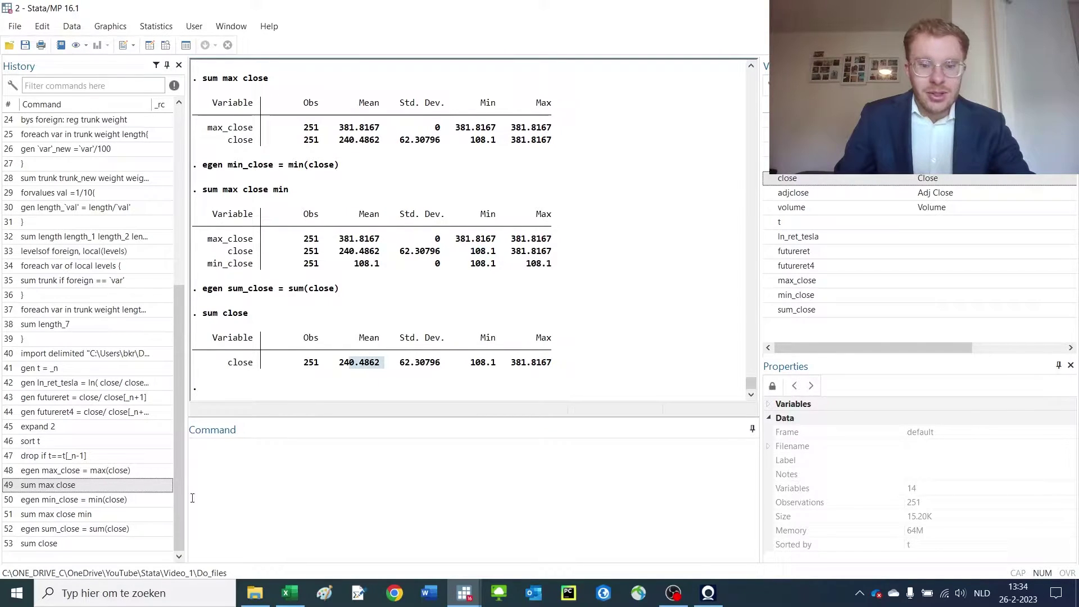
Step: Check the sum_close values in the Data Editor, then return to the results
{"action": "left_click", "coordinate": [103, 470]}
{"action": "scroll", "coordinate": [107, 471], "scroll_direction": "up", "scroll_amount": 4}
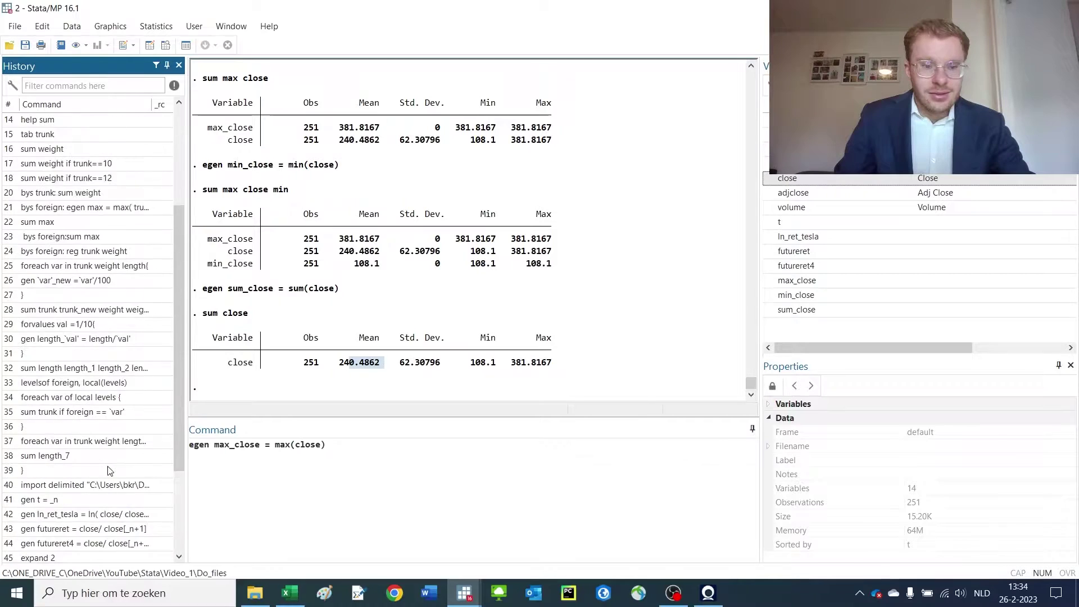
{"action": "left_click_drag", "start_coordinate": [395, 462], "coordinate": [189, 447]}
{"action": "key", "text": "ctrl+8"}
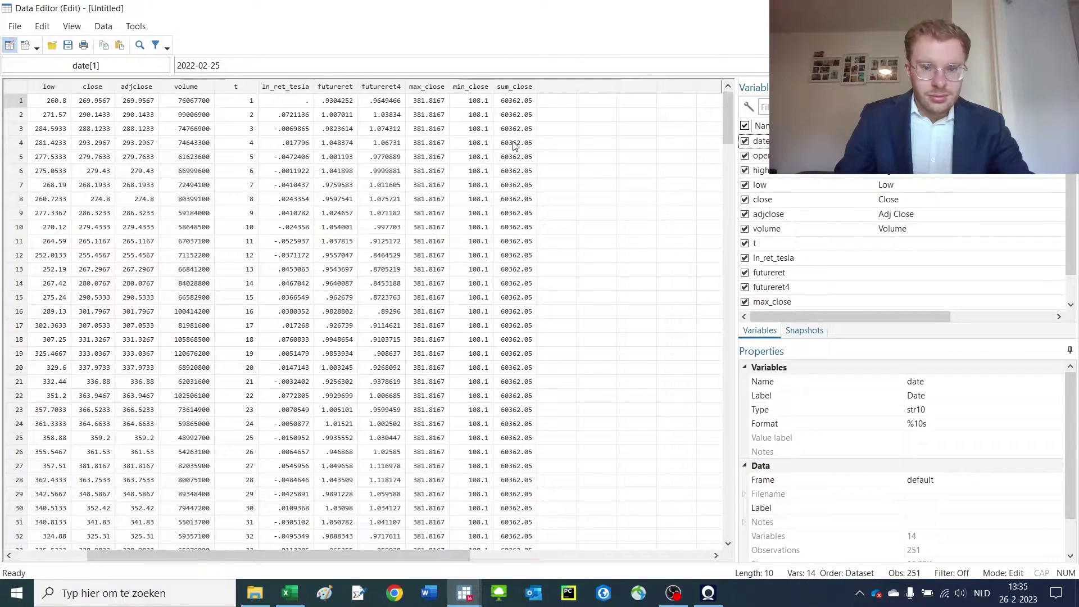
{"action": "left_click_drag", "start_coordinate": [514, 143], "coordinate": [507, 578]}
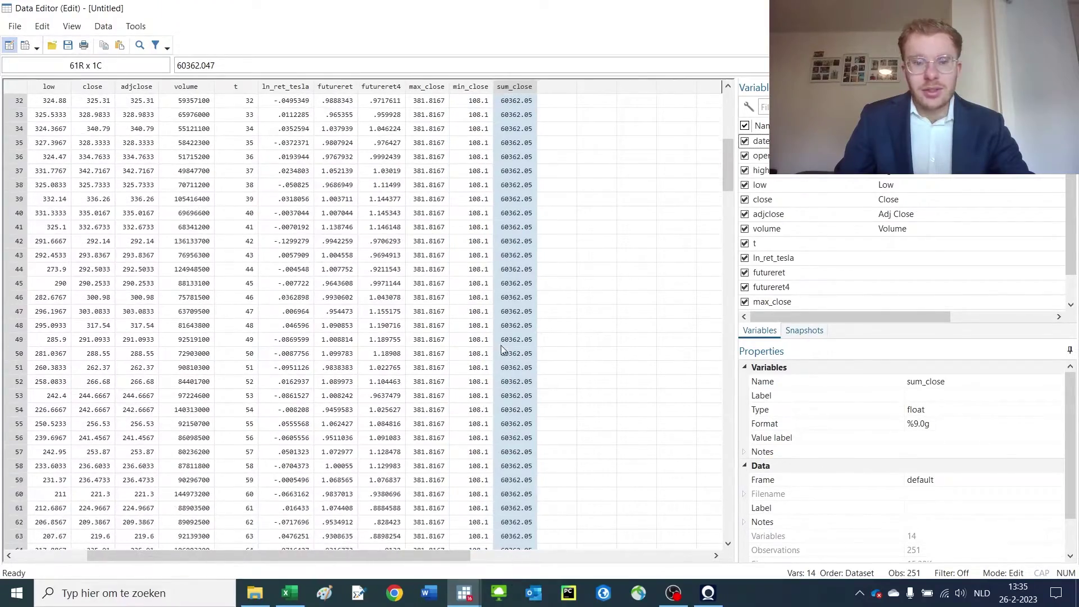
{"action": "key", "text": "alt+Tab"}
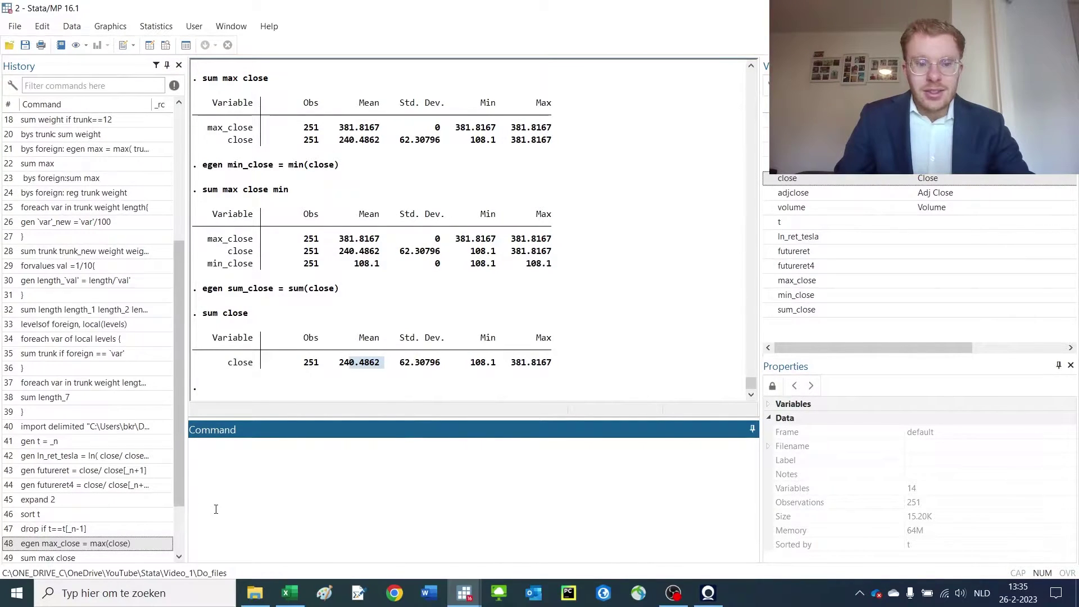
Step: Generate group_t equal to 1 for observations with t below 100
{"action": "scroll", "coordinate": [84, 545], "scroll_direction": "down", "scroll_amount": 2}
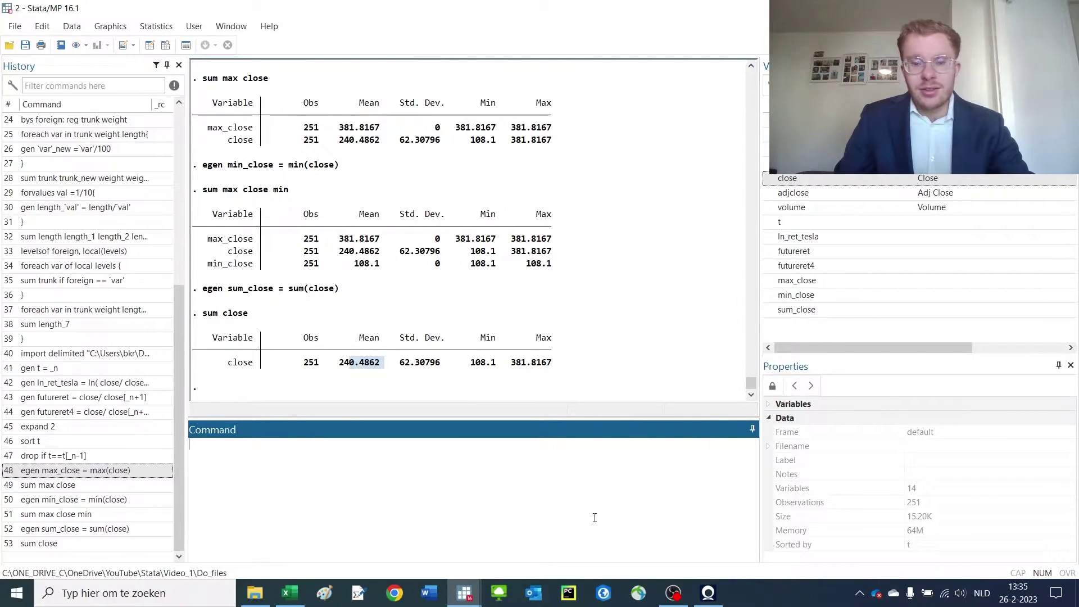
{"action": "type", "text": "gen"}
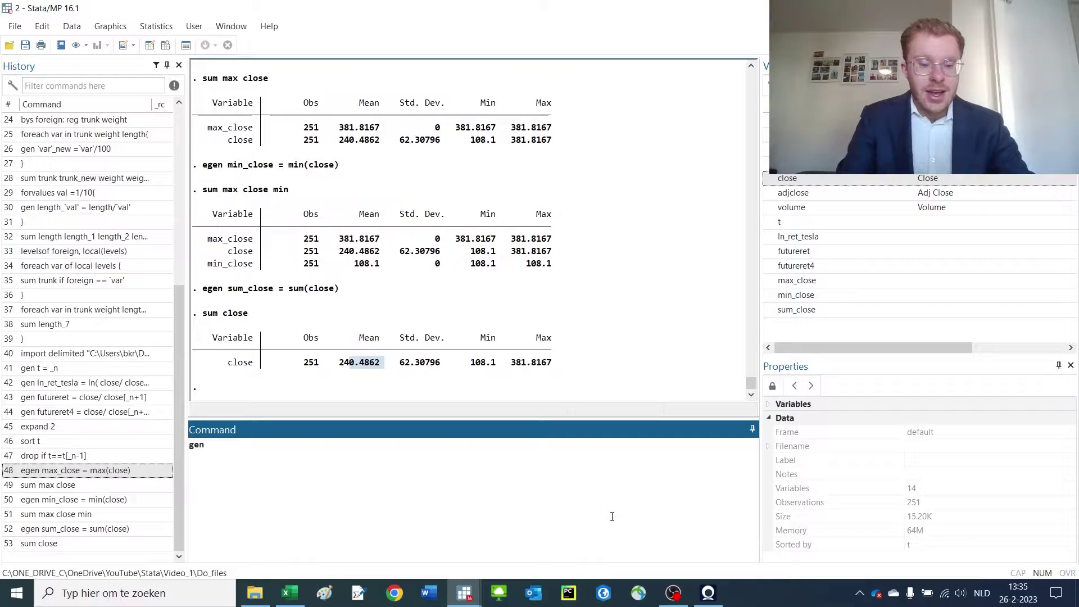
{"action": "type", "text": " group"}
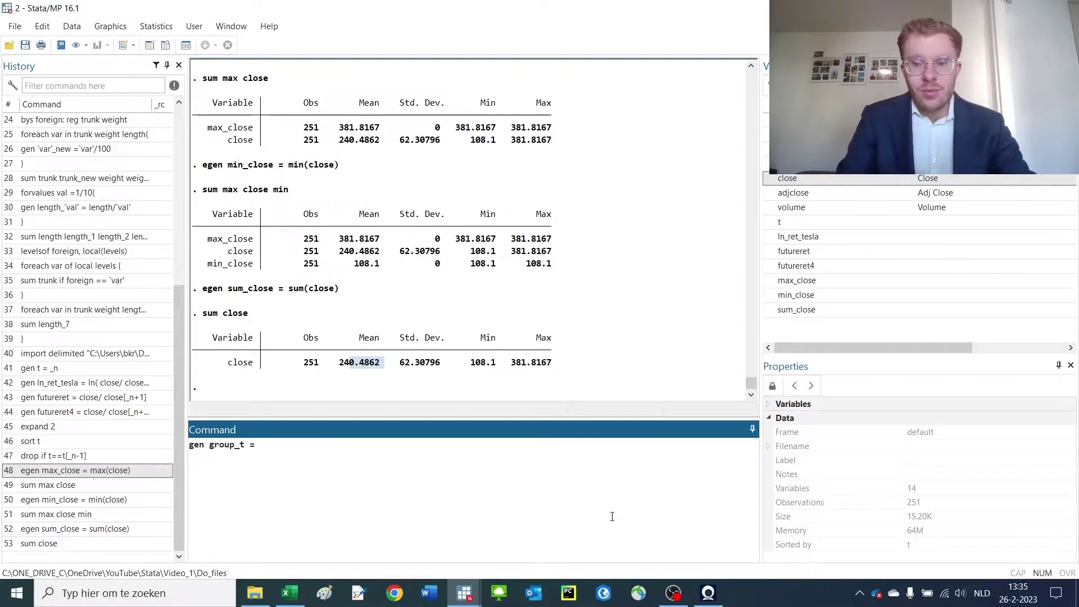
{"action": "type", "text": "_t = 1 if "}
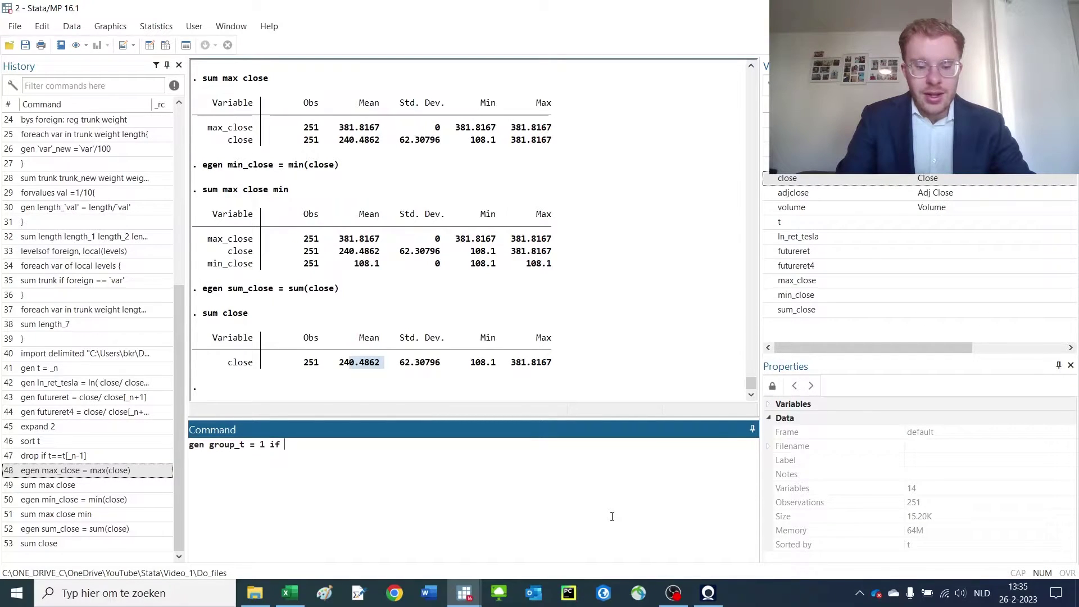
{"action": "type", "text": "t<1000"}
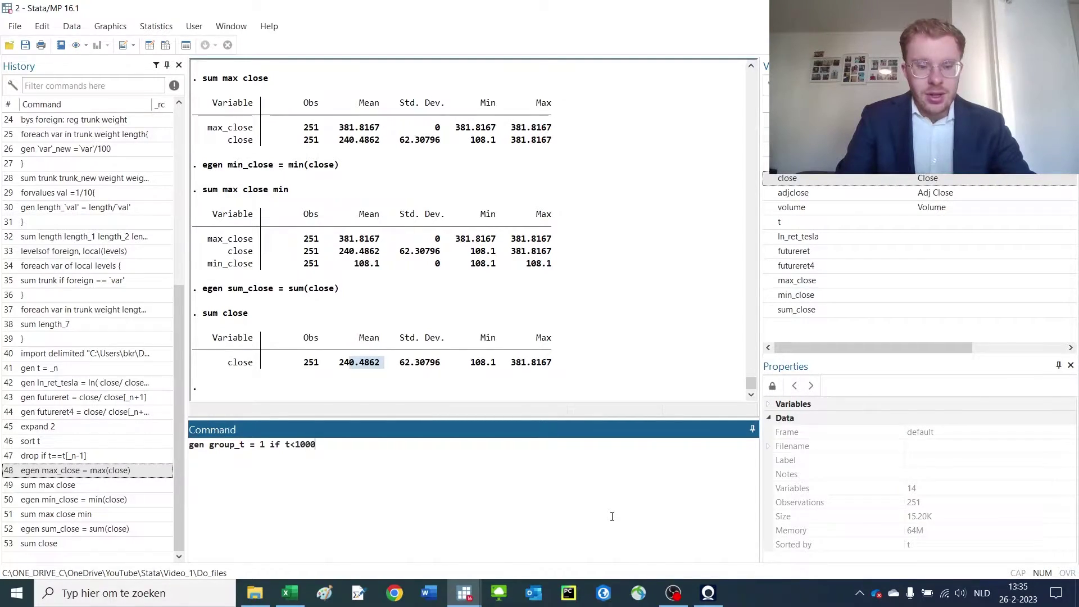
{"action": "key", "text": "Return"}
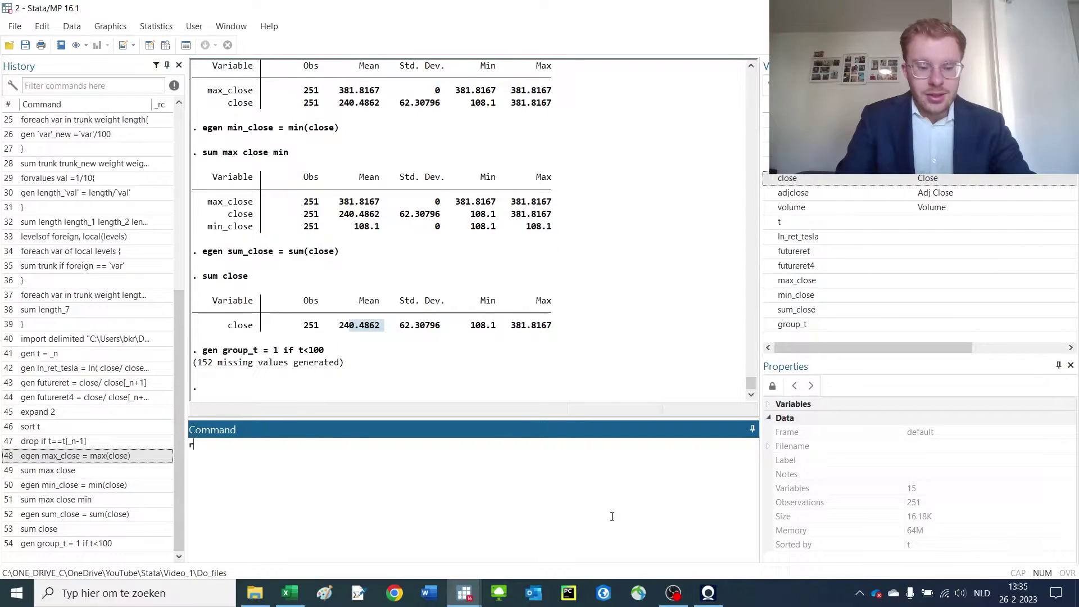
Step: Replace group_t with 2 where t is 100 or more (152 changes)
{"action": "type", "text": "replace group_t if t>=100"}
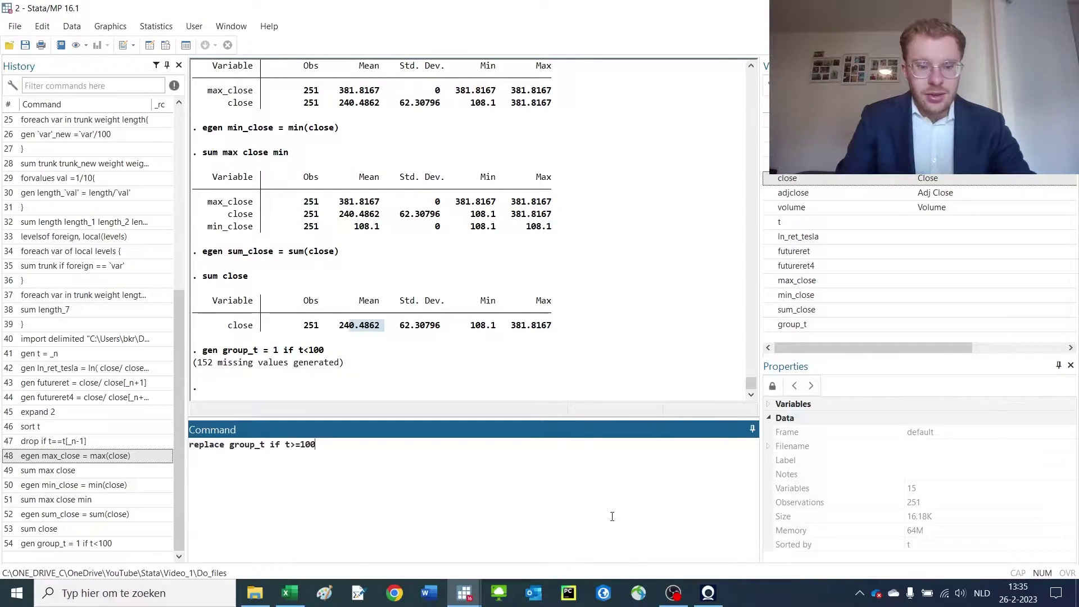
{"action": "key", "text": "Return"}
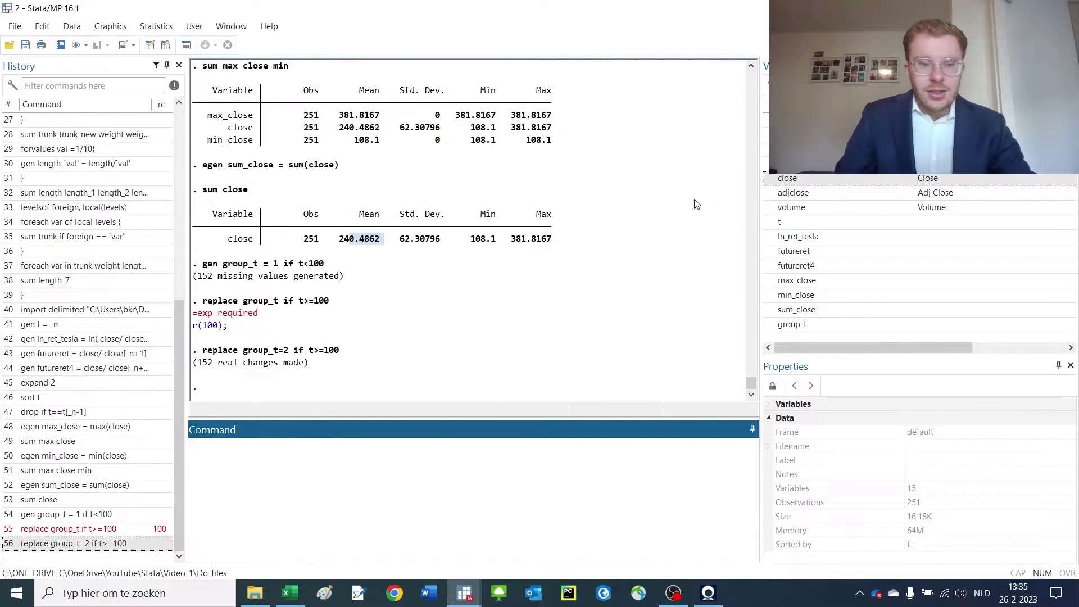
{"action": "left_click", "coordinate": [801, 329]}
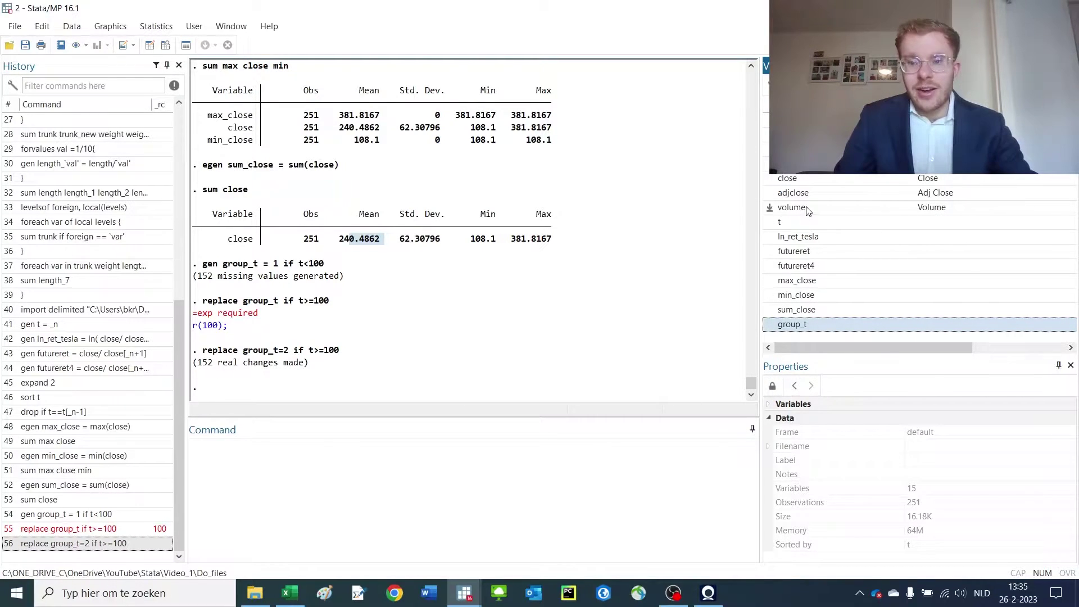
{"action": "left_click", "coordinate": [315, 522]}
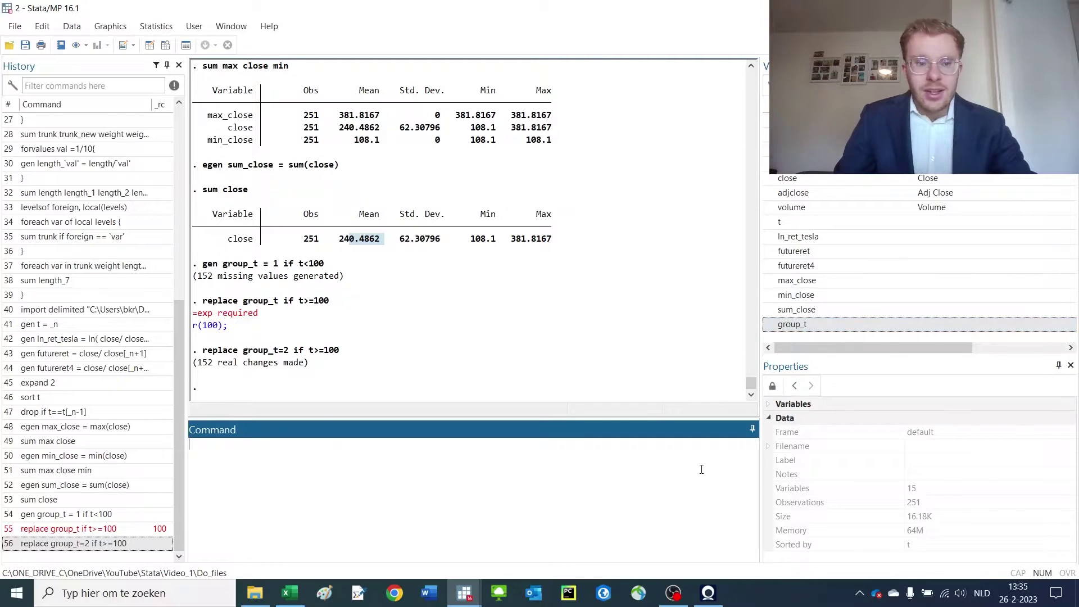
{"action": "type", "text": "eg"}
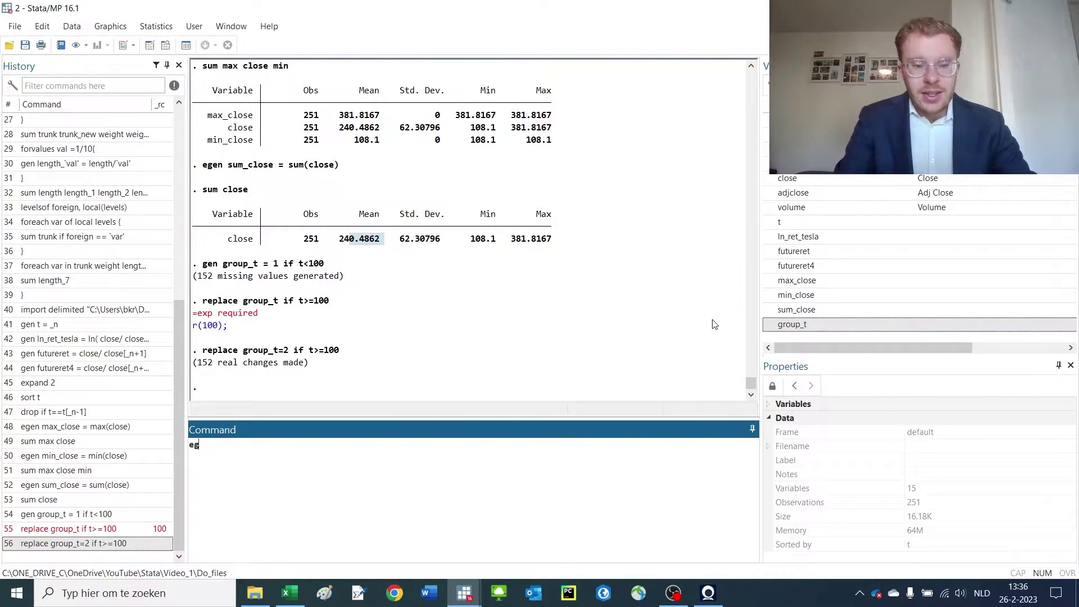
{"action": "type", "text": "bys"}
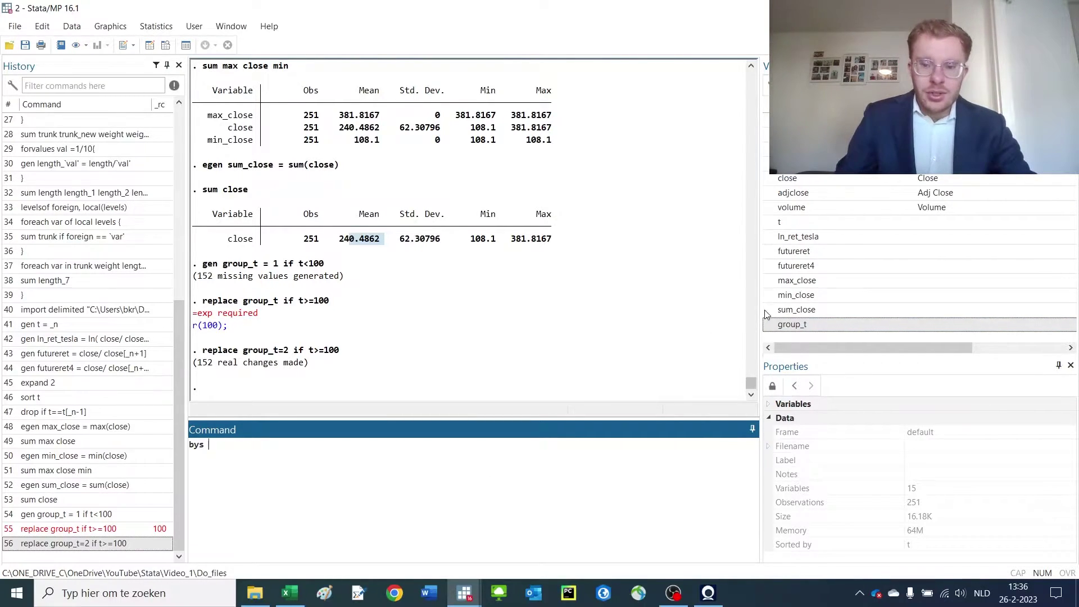
Step: Run bys group_t: egen max_close_t = max(close) to get each group's highest close
{"action": "left_click", "coordinate": [794, 326]}
{"action": "double_click", "coordinate": [796, 329]}
{"action": "left_click", "coordinate": [463, 538]}
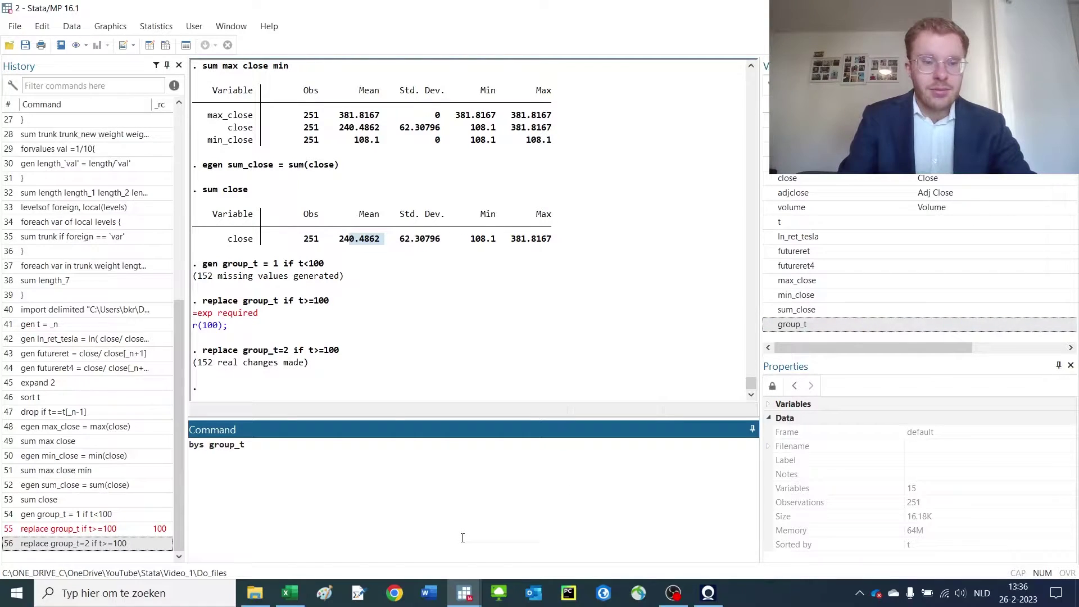
{"action": "type", "text": ": e"}
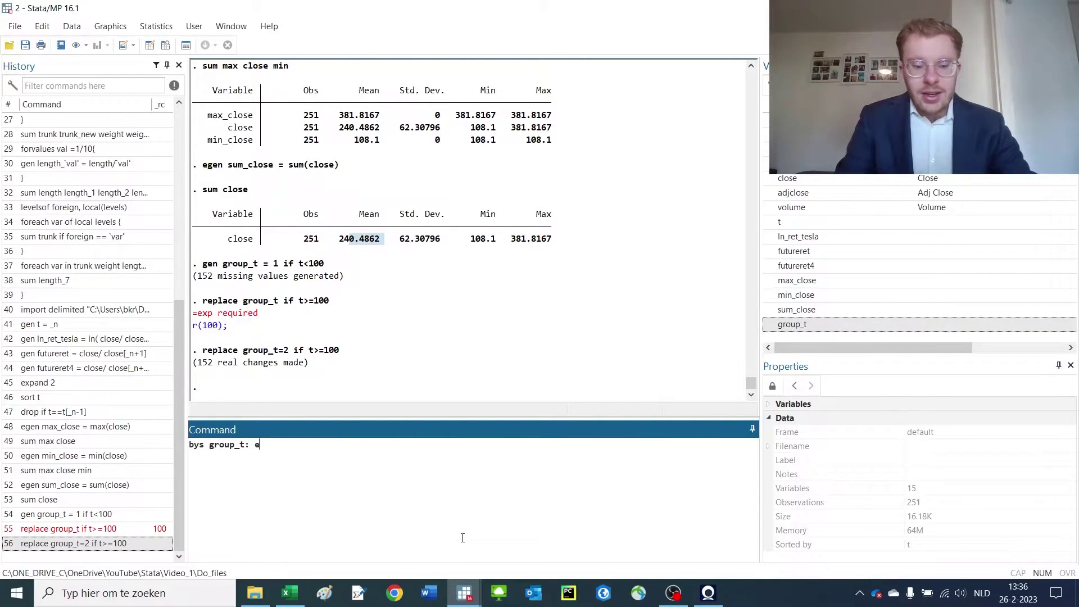
{"action": "type", "text": "gen"}
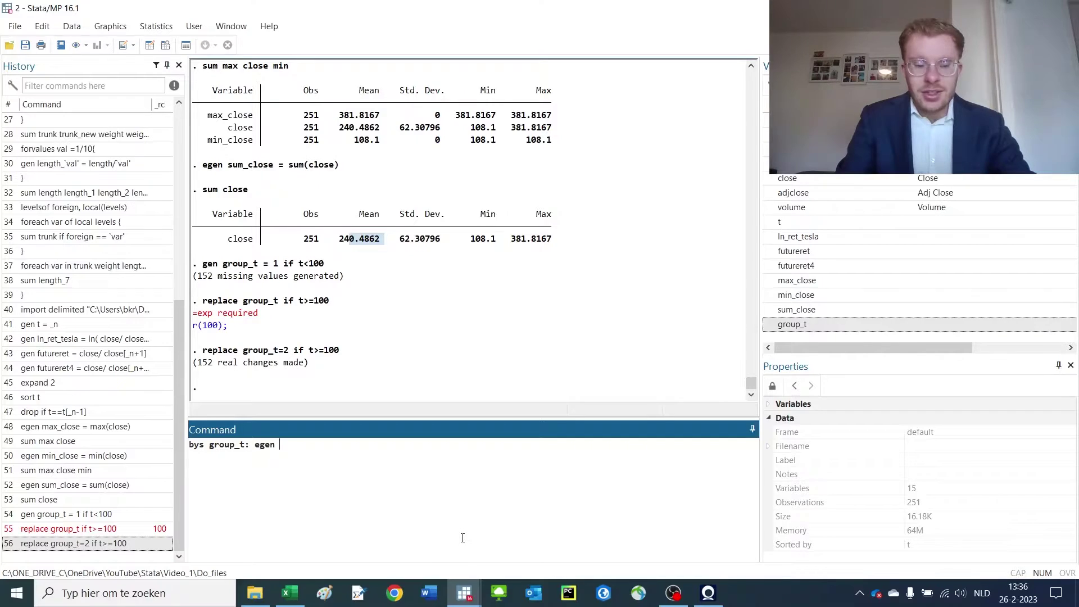
{"action": "type", "text": " max_"}
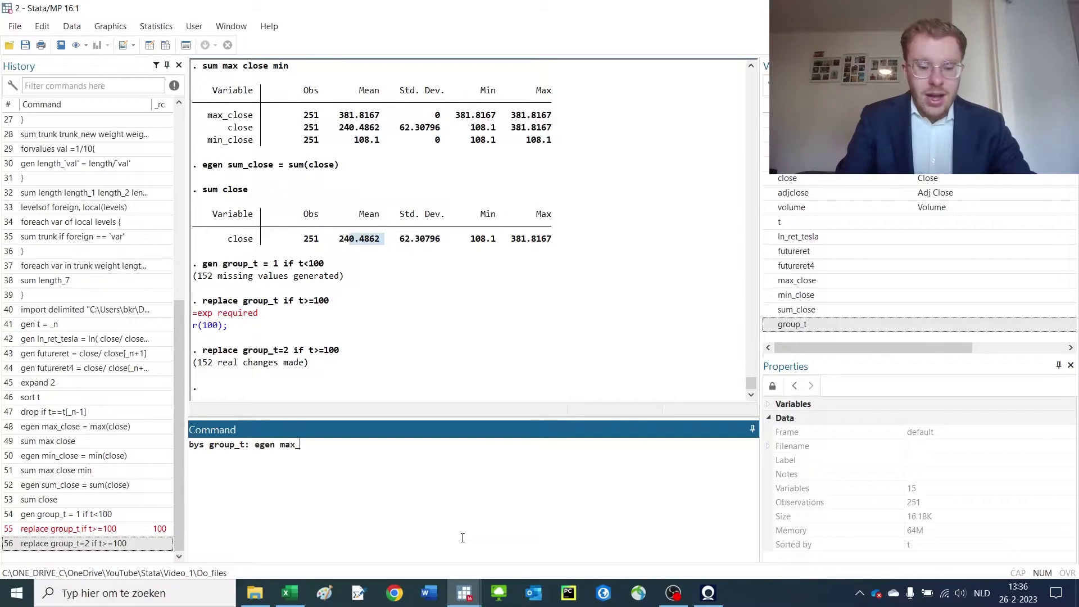
{"action": "type", "text": "close_t ="}
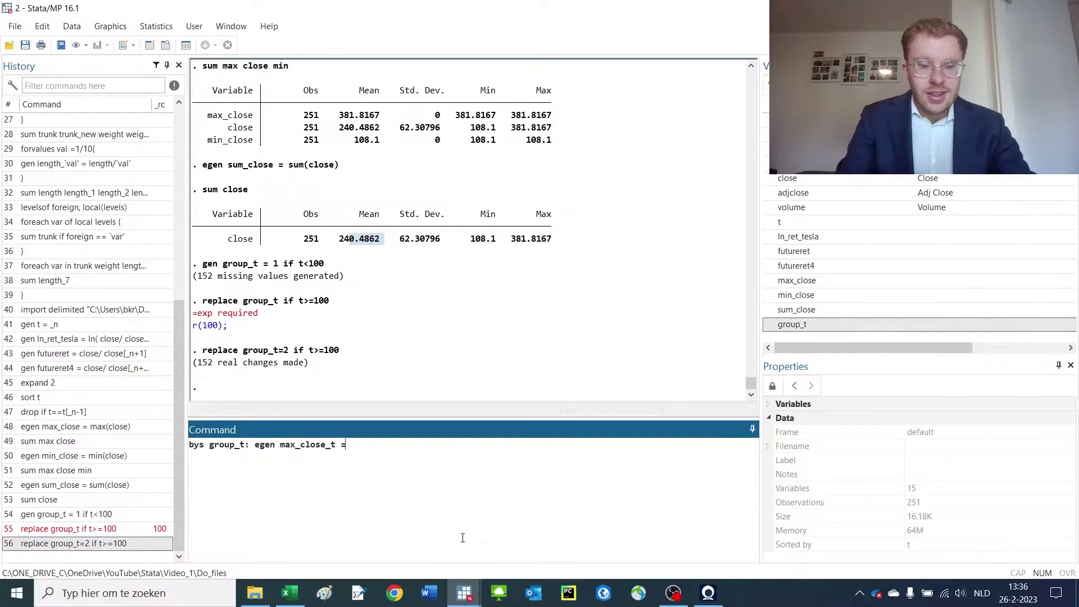
{"action": "type", "text": "max(close"}
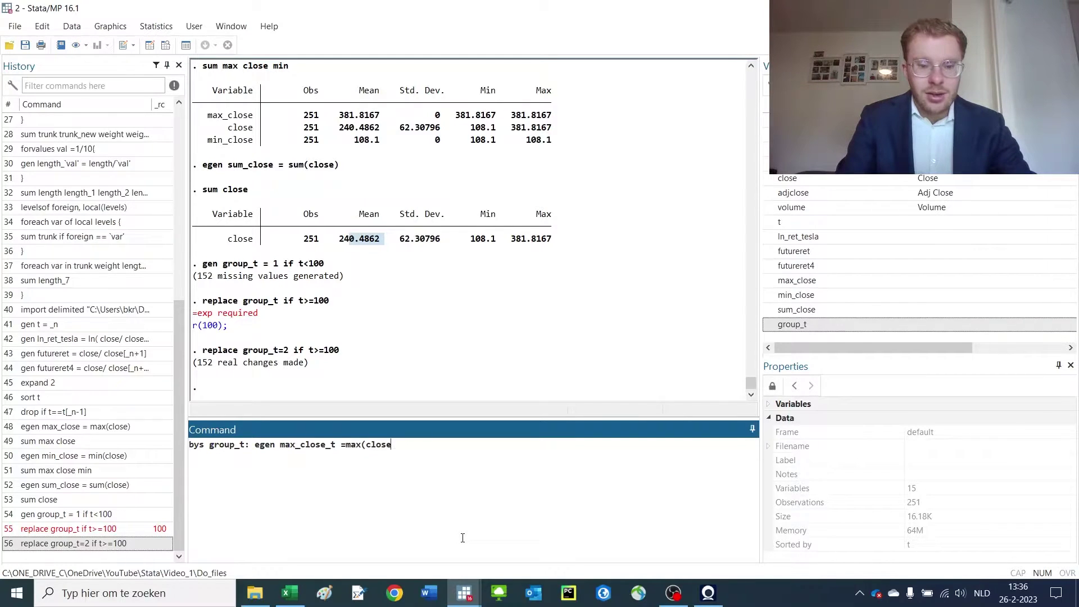
{"action": "type", "text": ")"}
{"action": "key", "text": "Return"}
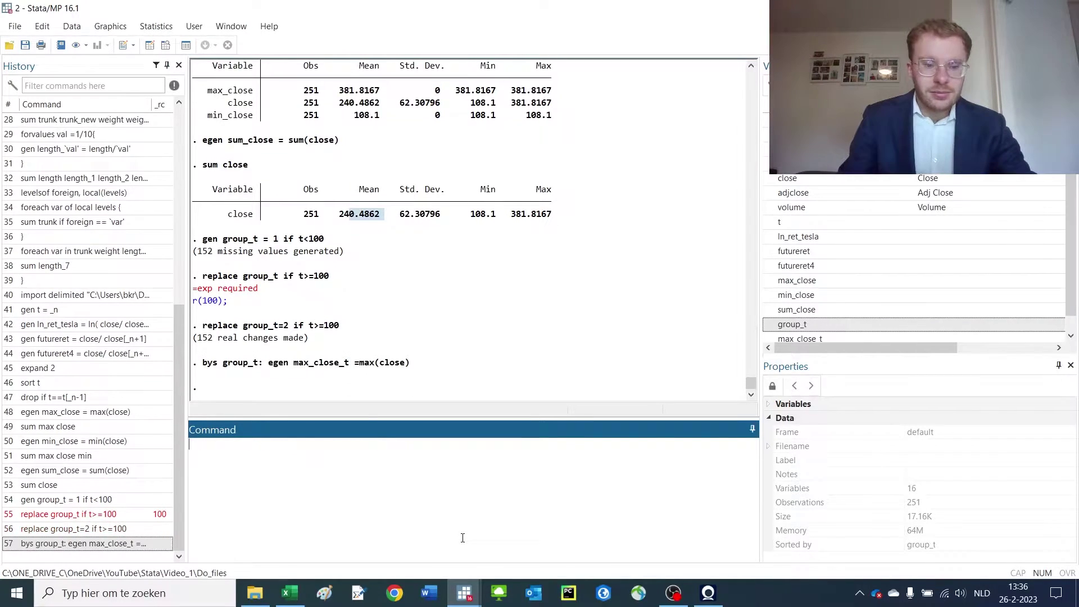
{"action": "type", "text": "browse"}
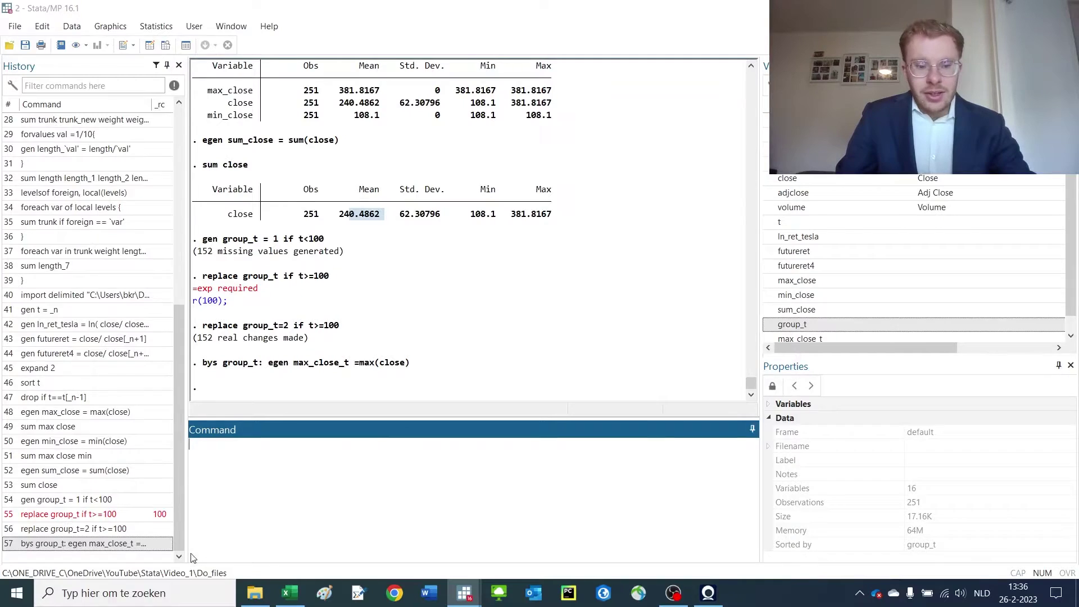
{"action": "key", "text": "Return"}
{"action": "left_click_drag", "start_coordinate": [201, 556], "coordinate": [325, 549]}
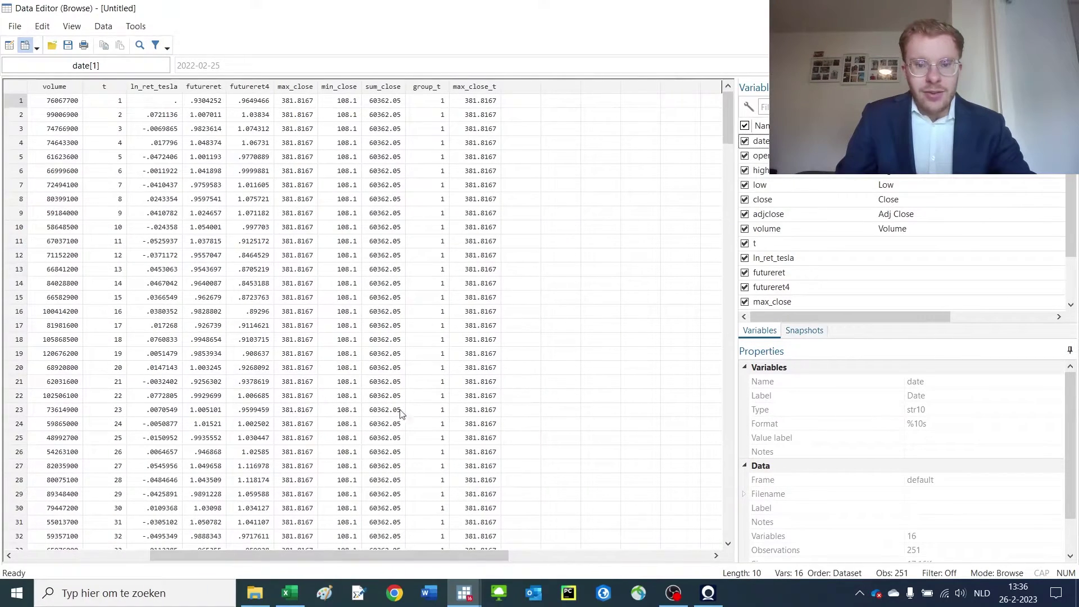
{"action": "left_click_drag", "start_coordinate": [495, 148], "coordinate": [510, 327]}
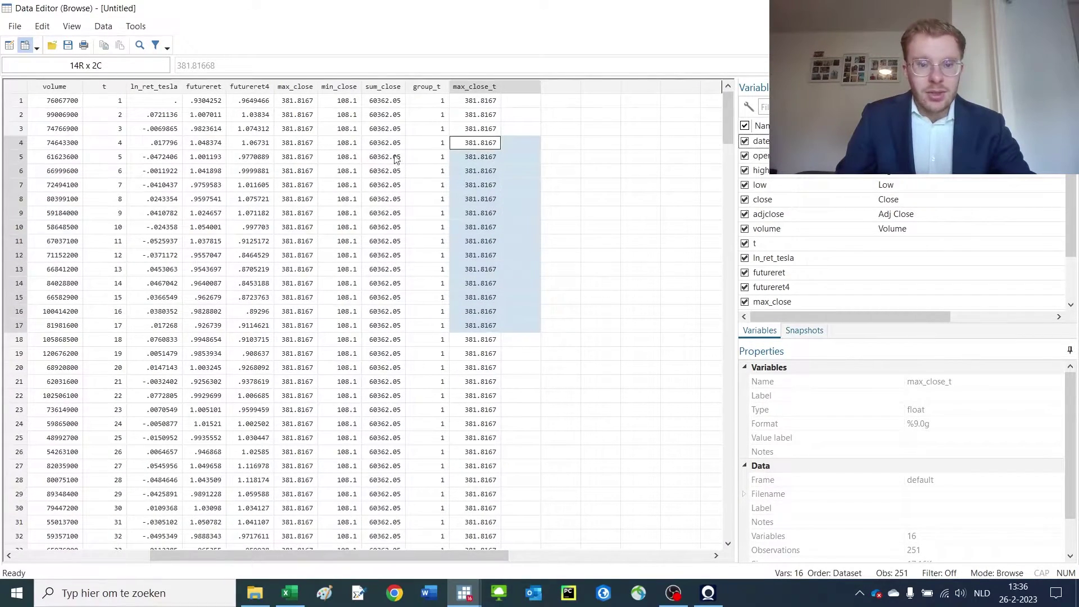
{"action": "left_click", "coordinate": [479, 173]}
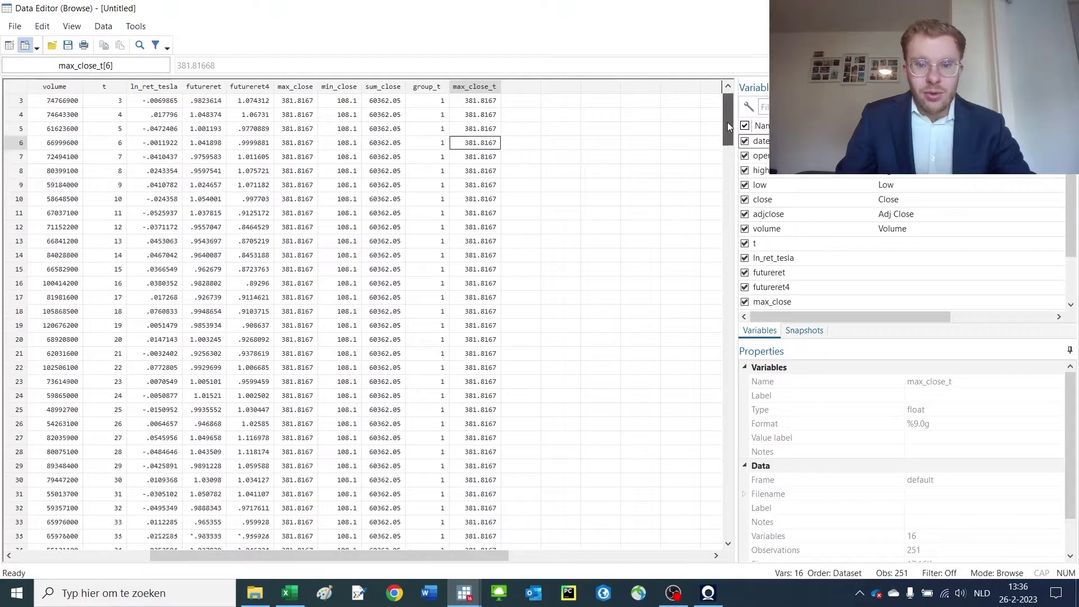
{"action": "left_click_drag", "start_coordinate": [728, 123], "coordinate": [728, 367]}
{"action": "left_click_drag", "start_coordinate": [487, 141], "coordinate": [484, 284]}
{"action": "left_click_drag", "start_coordinate": [301, 142], "coordinate": [303, 360]}
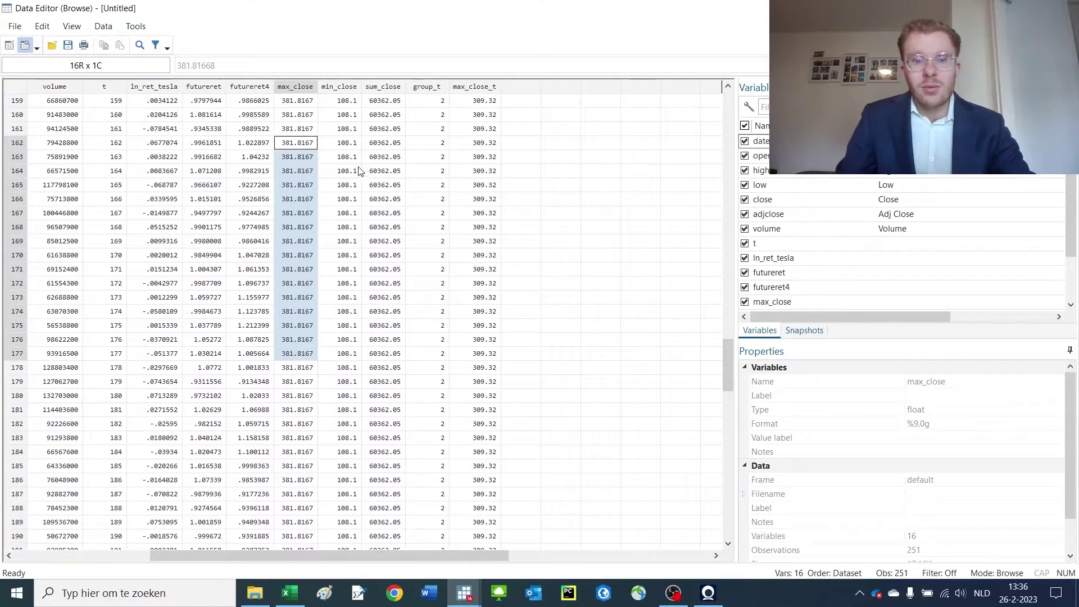
{"action": "left_click_drag", "start_coordinate": [480, 129], "coordinate": [483, 297]}
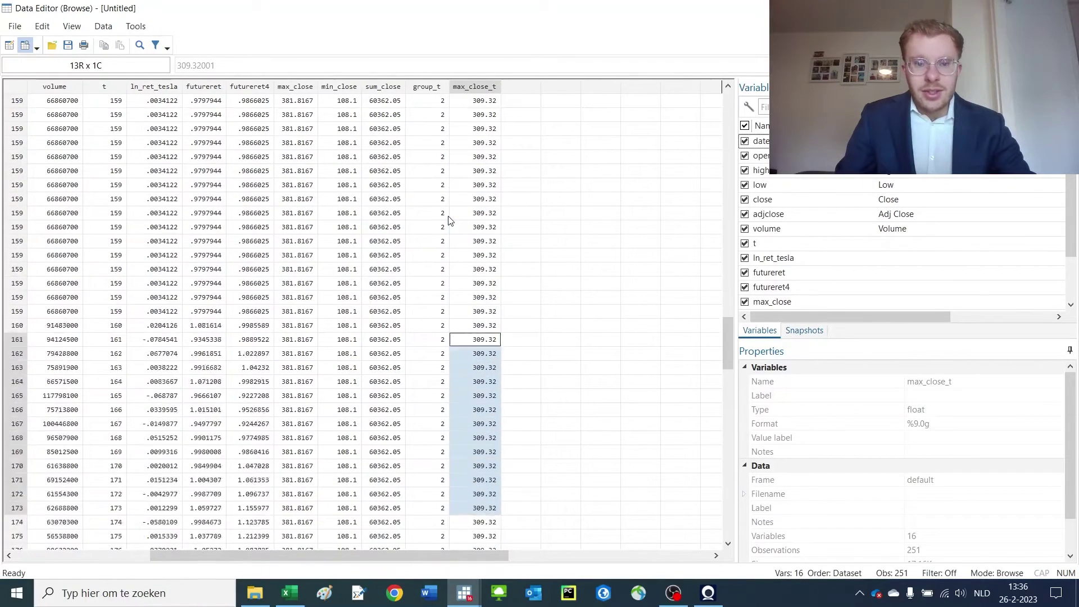
{"action": "scroll", "coordinate": [458, 213], "scroll_direction": "up", "scroll_amount": 20}
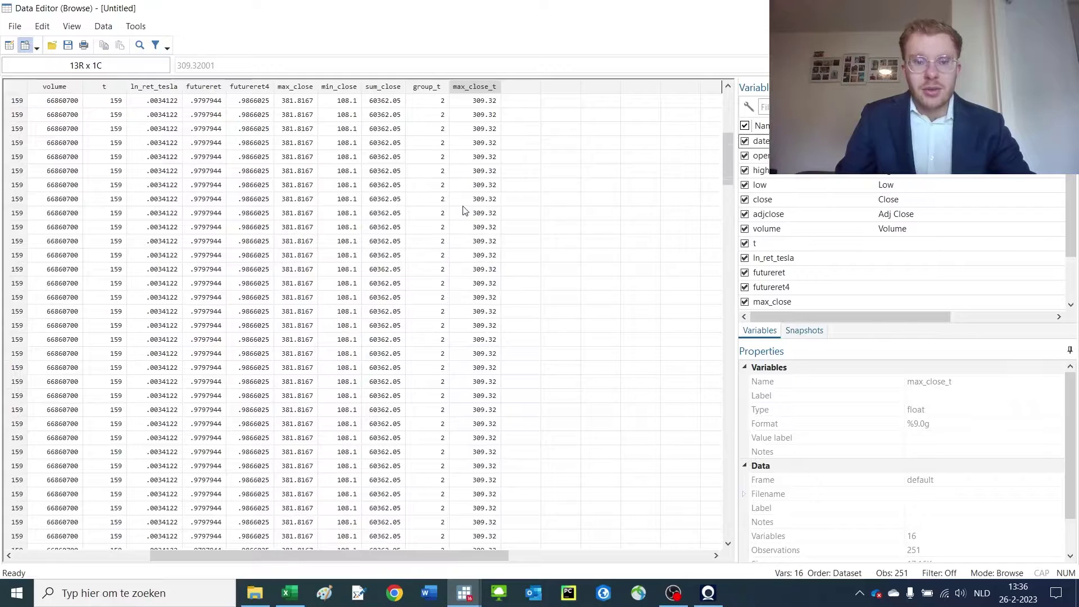
{"action": "left_click", "coordinate": [477, 173]}
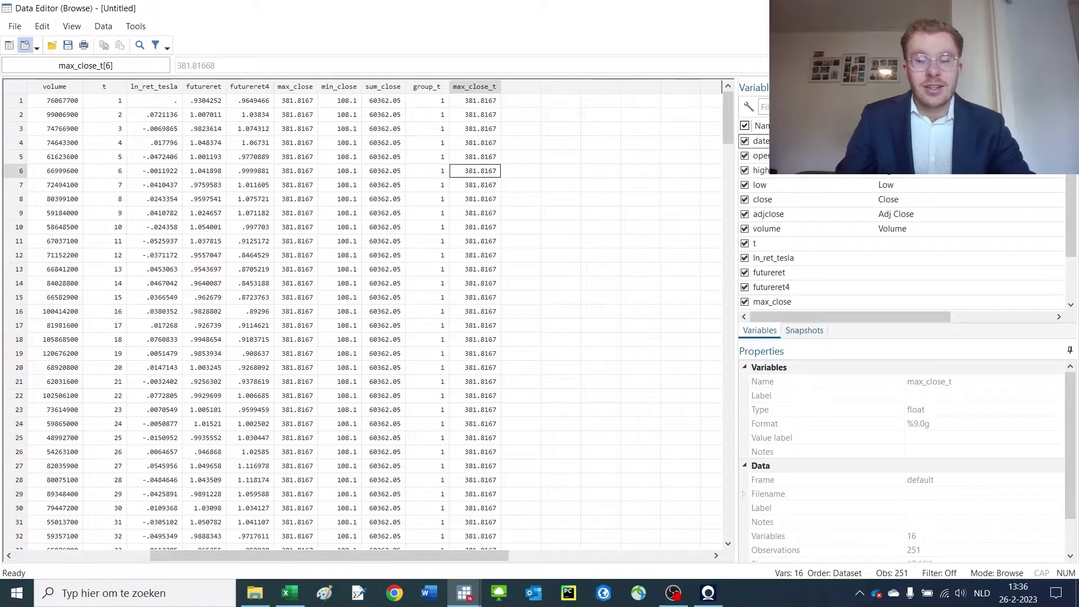
Step: Close the data browser and review the previous bys egen max(close) command
{"action": "key", "text": "alt+F4"}
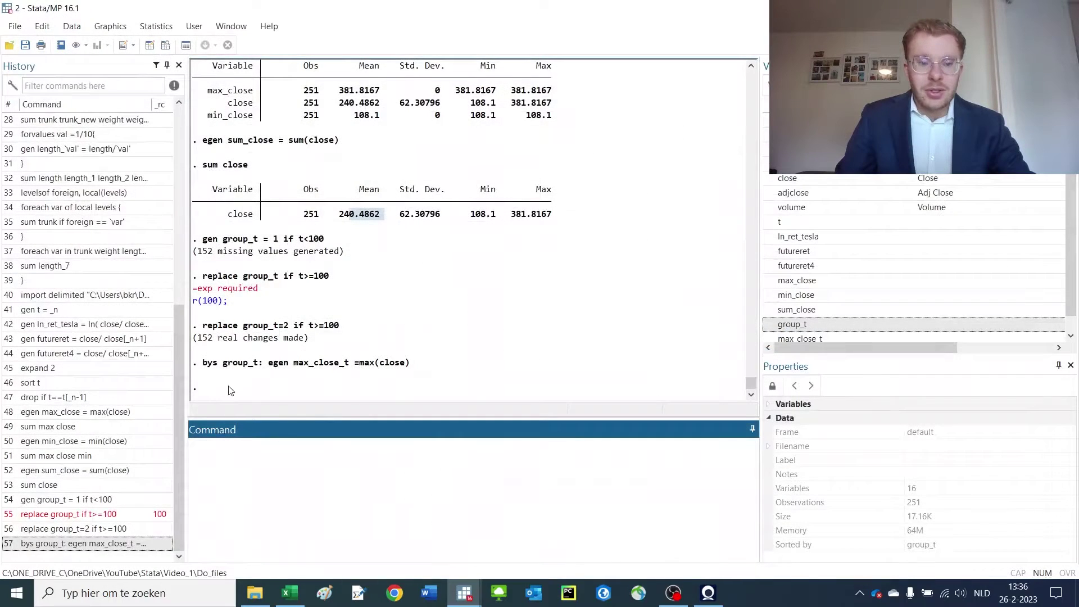
{"action": "left_click_drag", "start_coordinate": [203, 368], "coordinate": [412, 365]}
{"action": "left_click_drag", "start_coordinate": [412, 365], "coordinate": [357, 367]}
{"action": "mouse_move", "coordinate": [204, 367]}
{"action": "left_mouse_down"}
{"action": "mouse_move", "coordinate": [237, 367]}
{"action": "mouse_move", "coordinate": [221, 366]}
{"action": "left_mouse_up"}
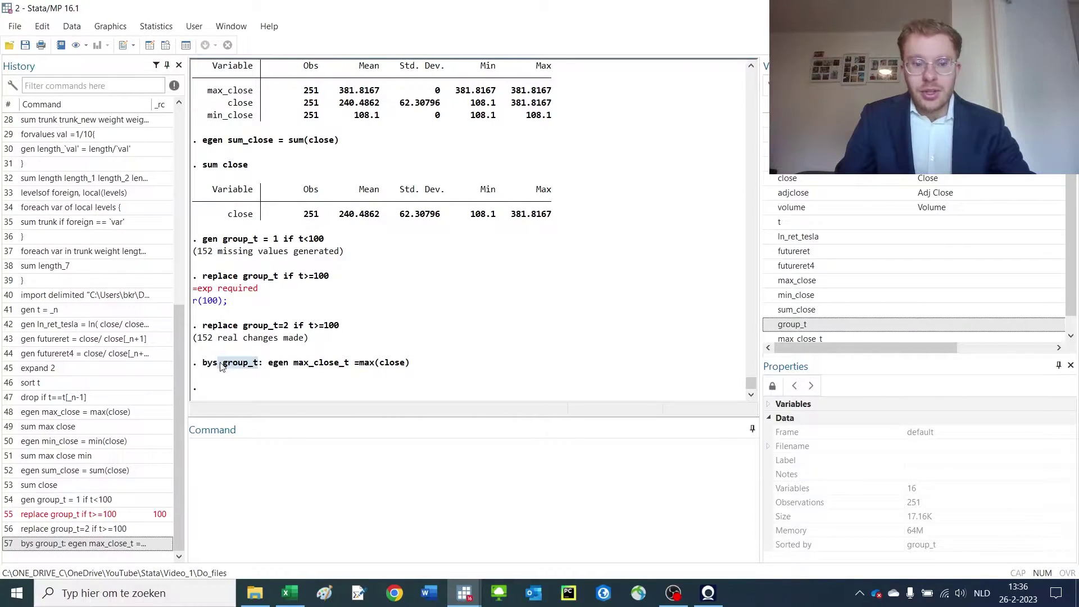
Step: Create counter with bys group_t: egen counter = count(close) and browse the data
{"action": "left_click", "coordinate": [245, 460]}
{"action": "type", "text": "bys"}
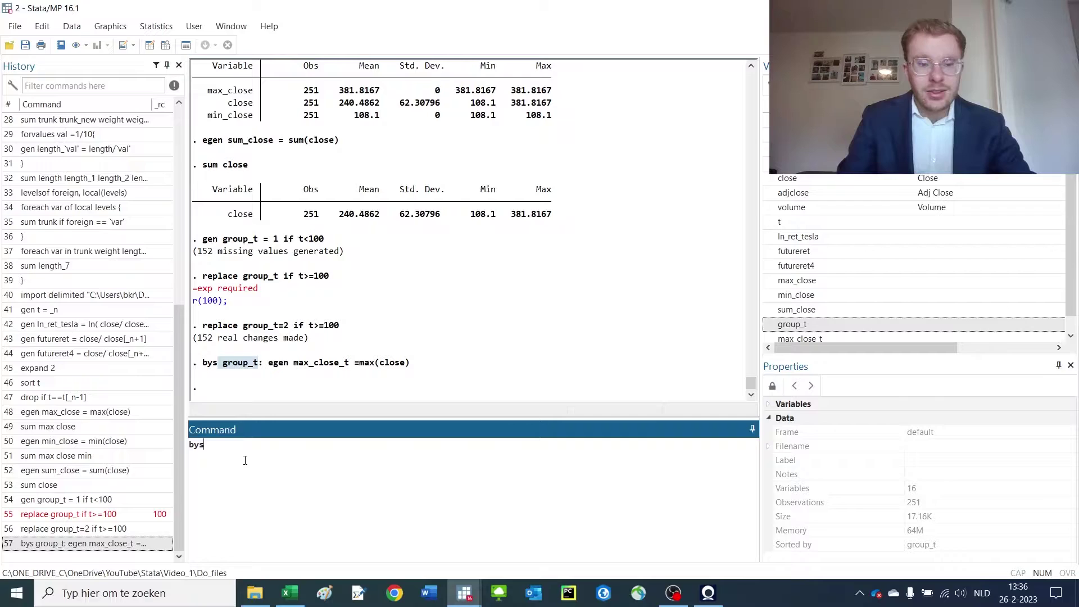
{"action": "scroll", "coordinate": [821, 296], "scroll_direction": "down", "scroll_amount": 1}
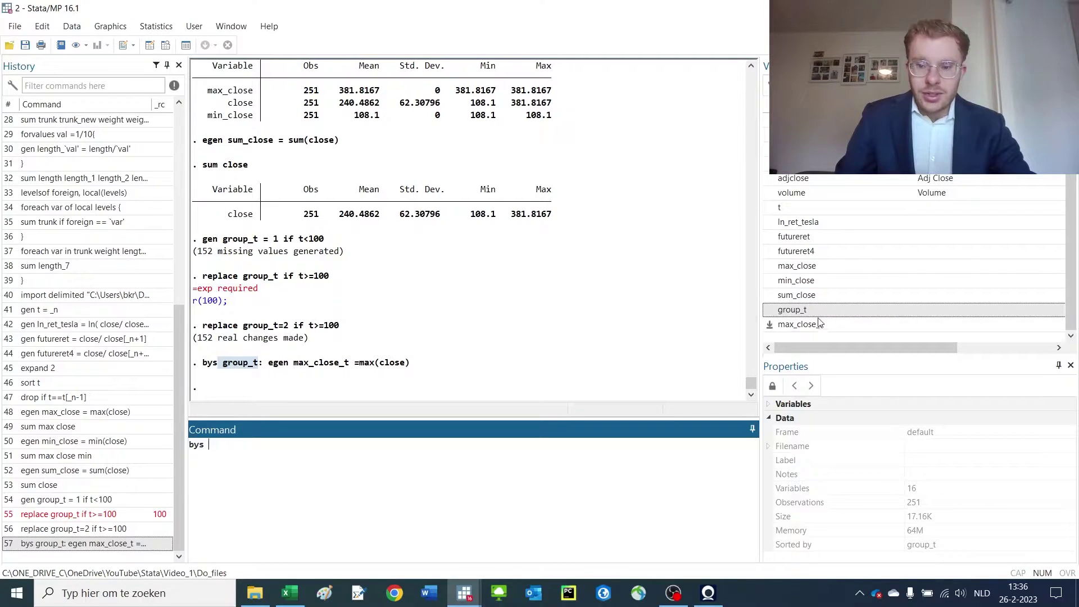
{"action": "double_click", "coordinate": [818, 310]}
{"action": "left_click", "coordinate": [508, 493]}
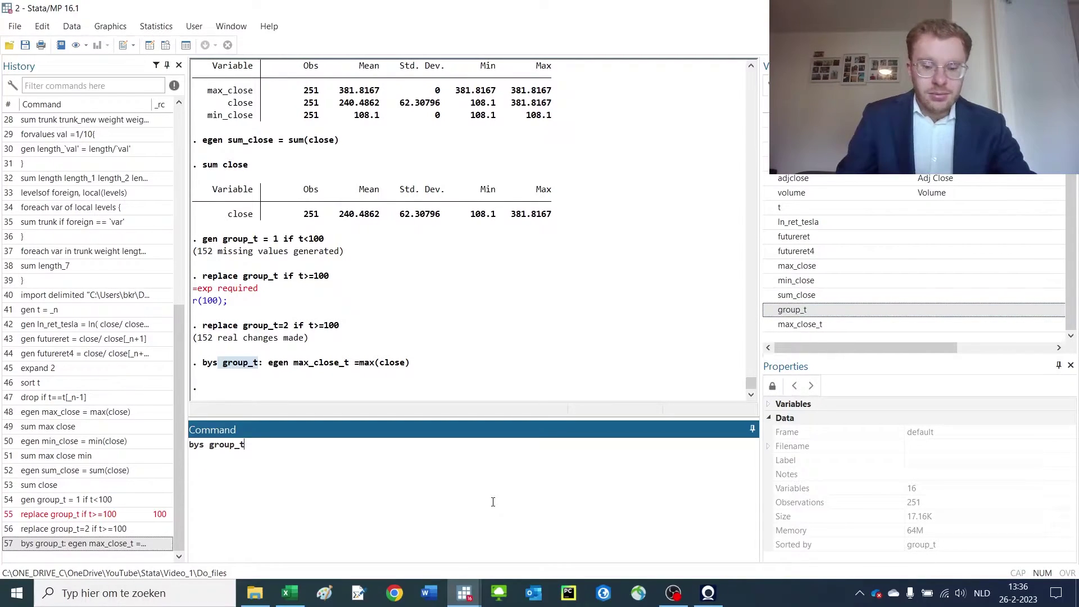
{"action": "type", "text": ": egen"}
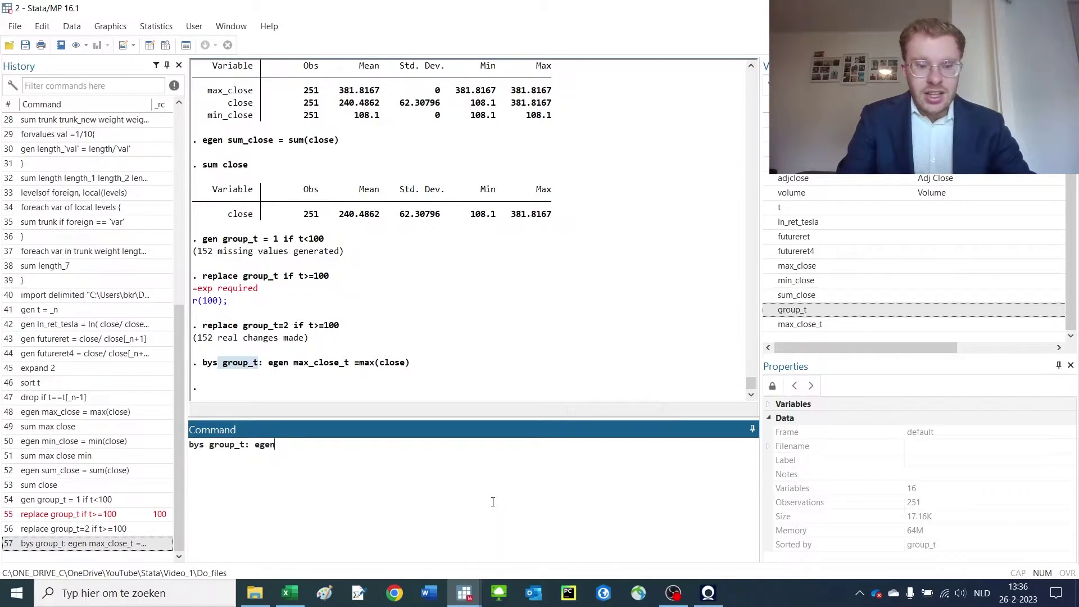
{"action": "type", "text": " counter"}
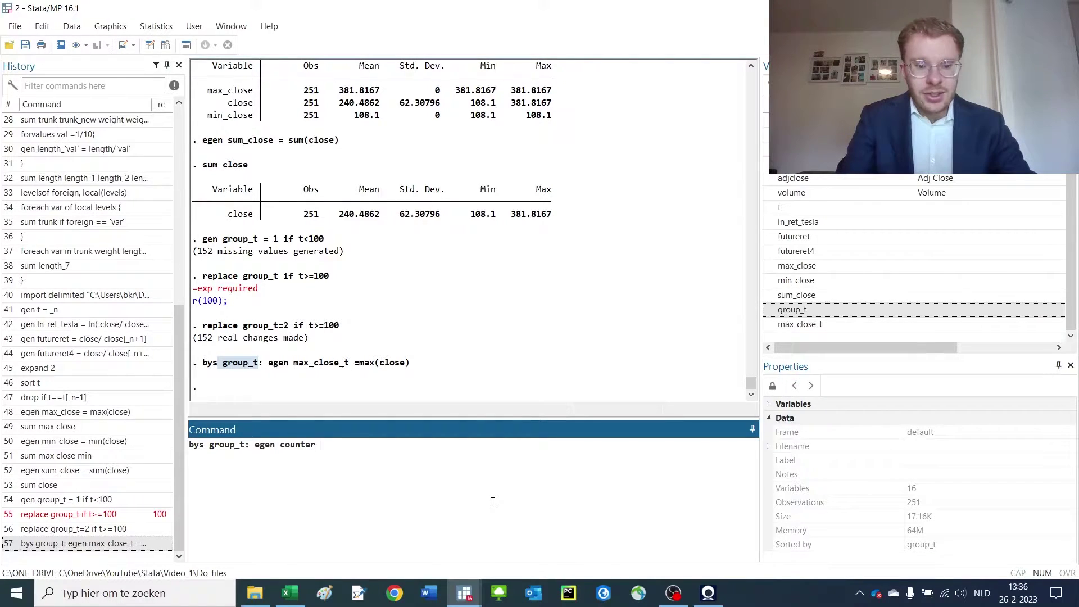
{"action": "type", "text": " = coun()"}
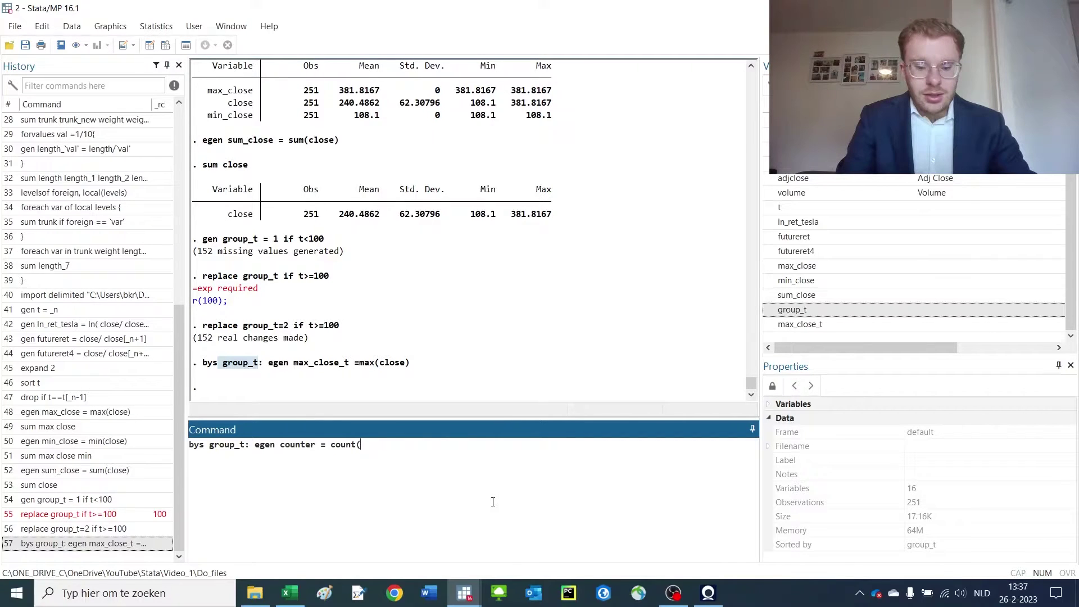
{"action": "type", "text": "close"}
{"action": "key", "text": "Return"}
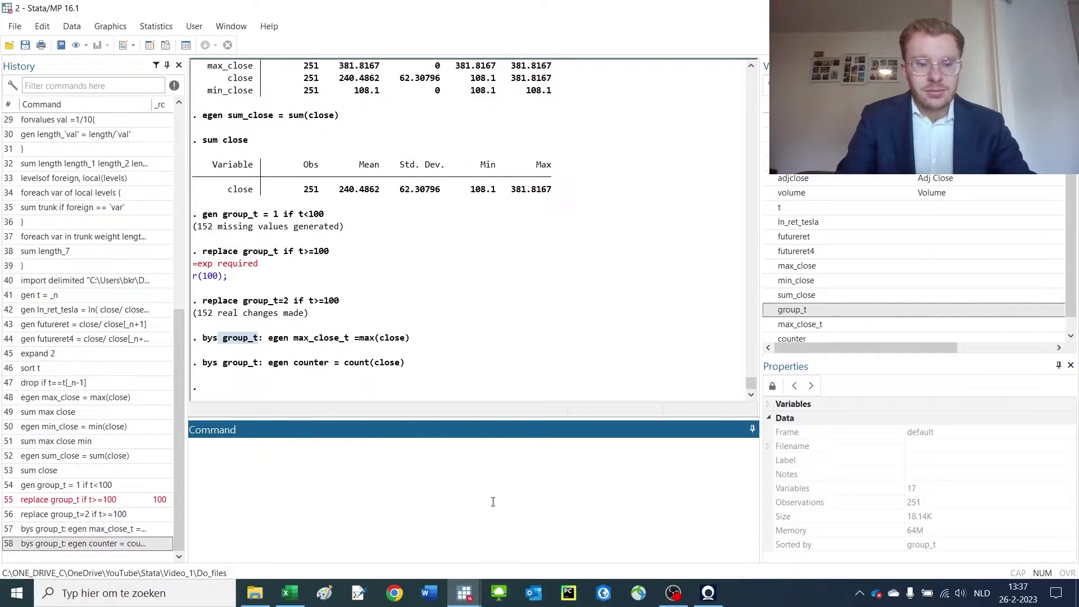
{"action": "left_click", "coordinate": [168, 48]}
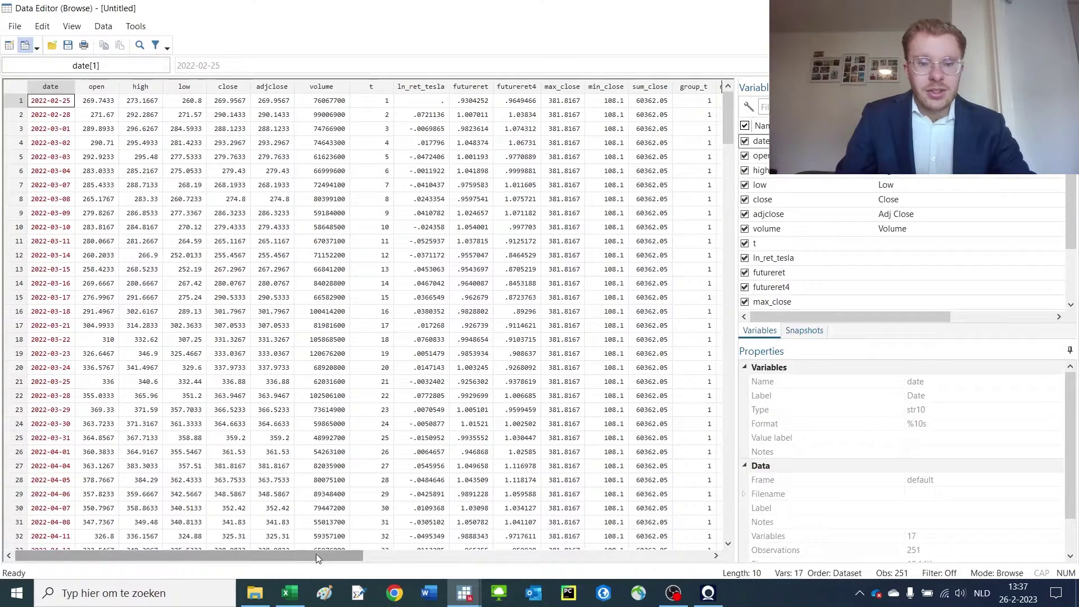
Step: Inspect the counter column, 99 for group 1 and 152 for group 2, then close the browser
{"action": "left_click", "coordinate": [419, 553]}
{"action": "left_click_drag", "start_coordinate": [419, 554], "coordinate": [461, 551]}
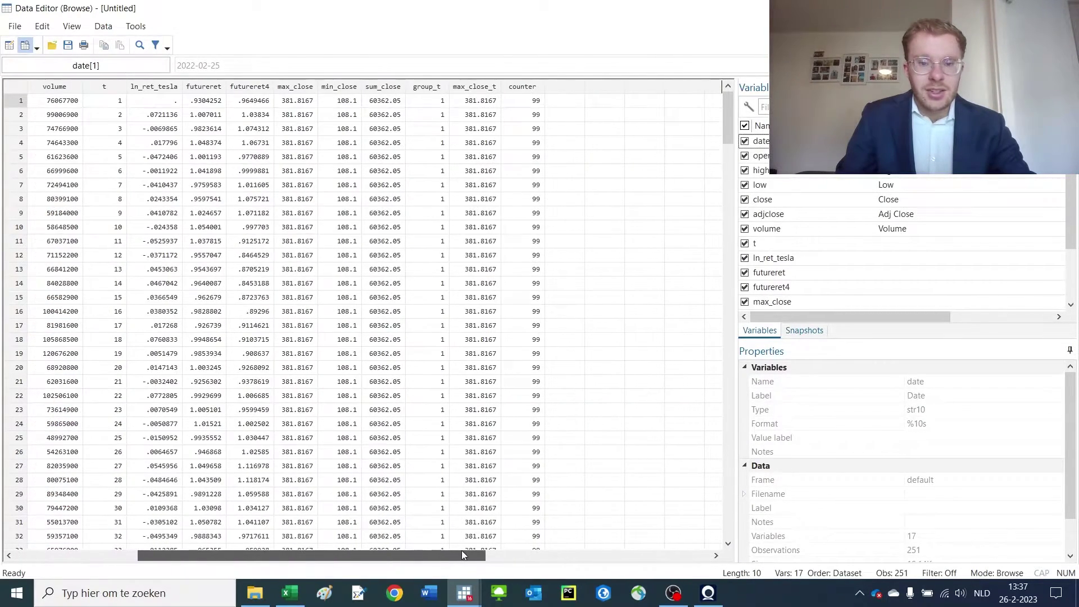
{"action": "left_click_drag", "start_coordinate": [538, 103], "coordinate": [516, 602]}
{"action": "left_click_drag", "start_coordinate": [726, 177], "coordinate": [728, 287]}
{"action": "left_click", "coordinate": [538, 243]}
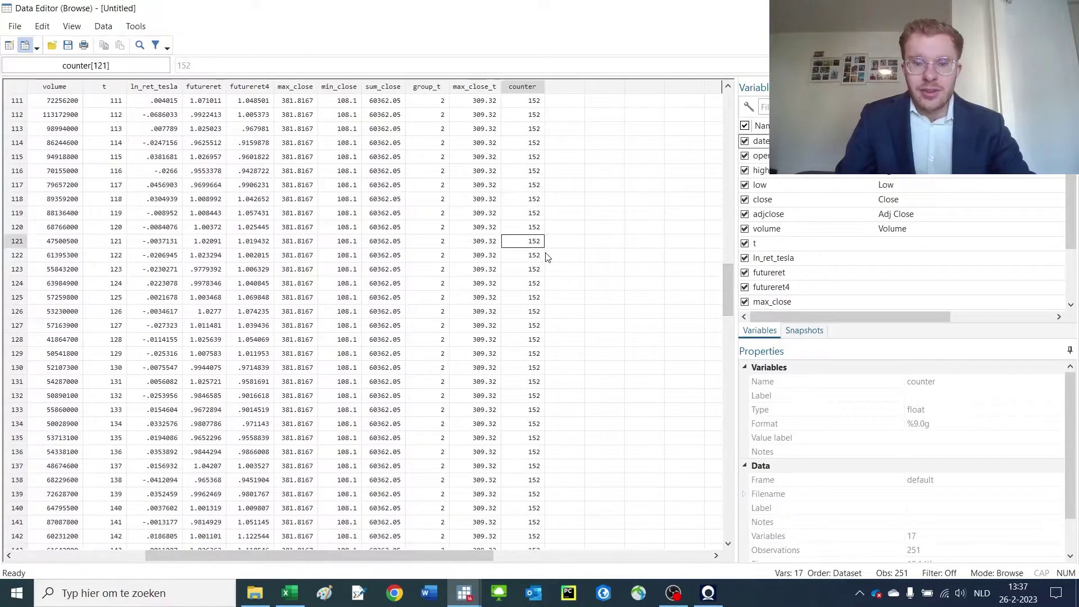
{"action": "left_click_drag", "start_coordinate": [727, 281], "coordinate": [573, 144]}
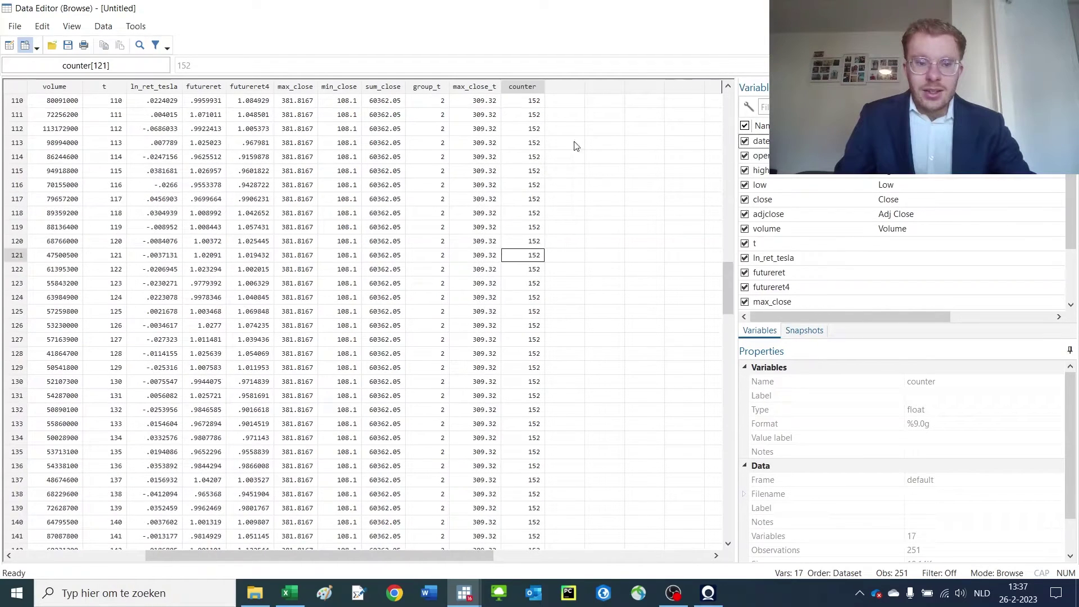
{"action": "left_click", "coordinate": [532, 199]}
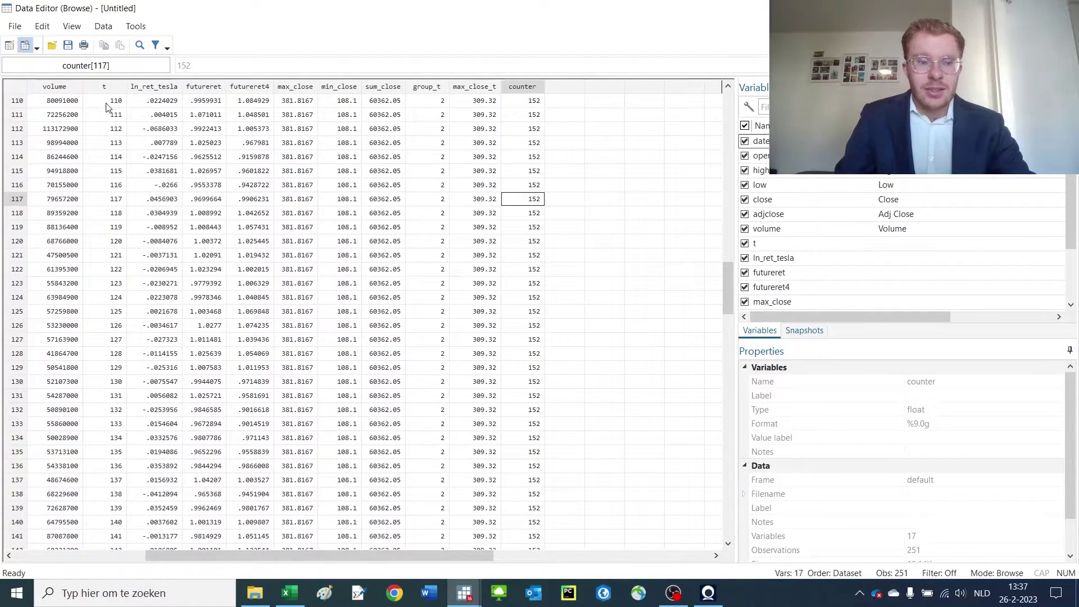
{"action": "left_click_drag", "start_coordinate": [107, 129], "coordinate": [157, 438]}
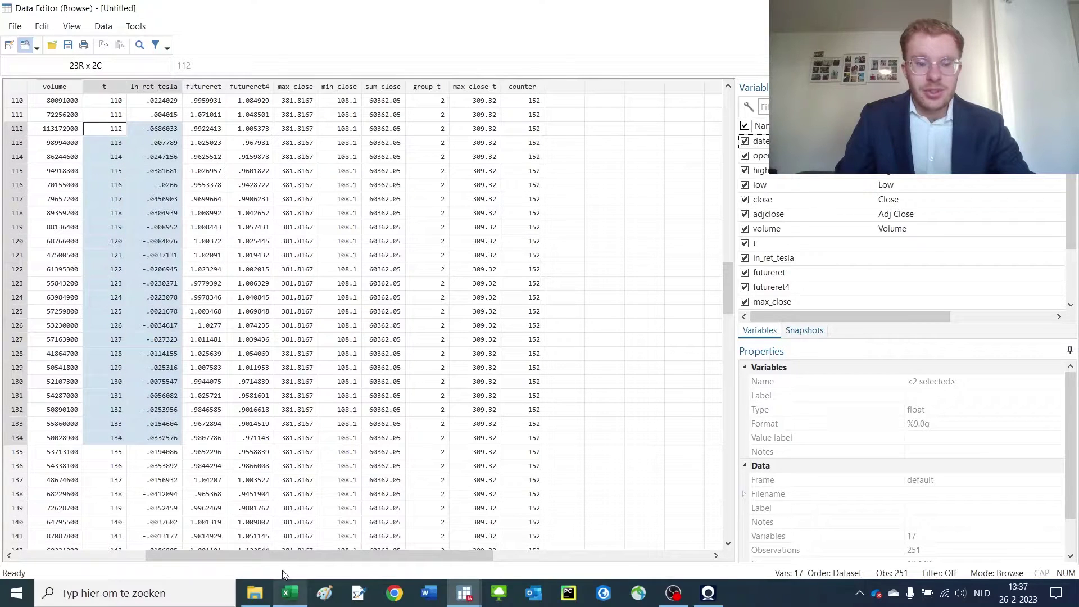
{"action": "mouse_move", "coordinate": [289, 552]}
{"action": "left_mouse_down"}
{"action": "mouse_move", "coordinate": [121, 564]}
{"action": "mouse_move", "coordinate": [297, 565]}
{"action": "left_mouse_up"}
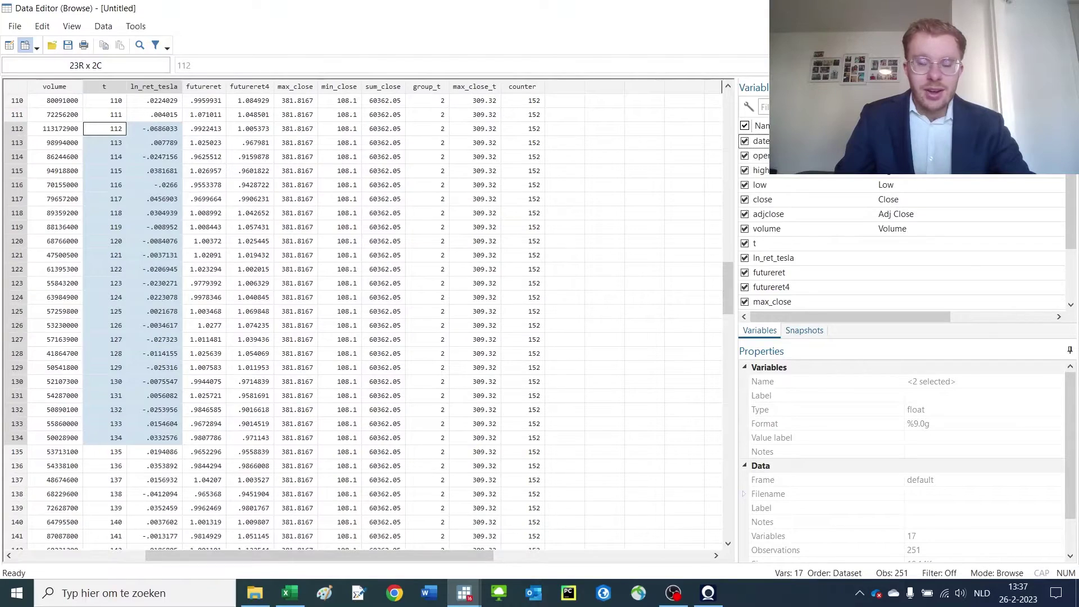
{"action": "key", "text": "alt+Tab"}
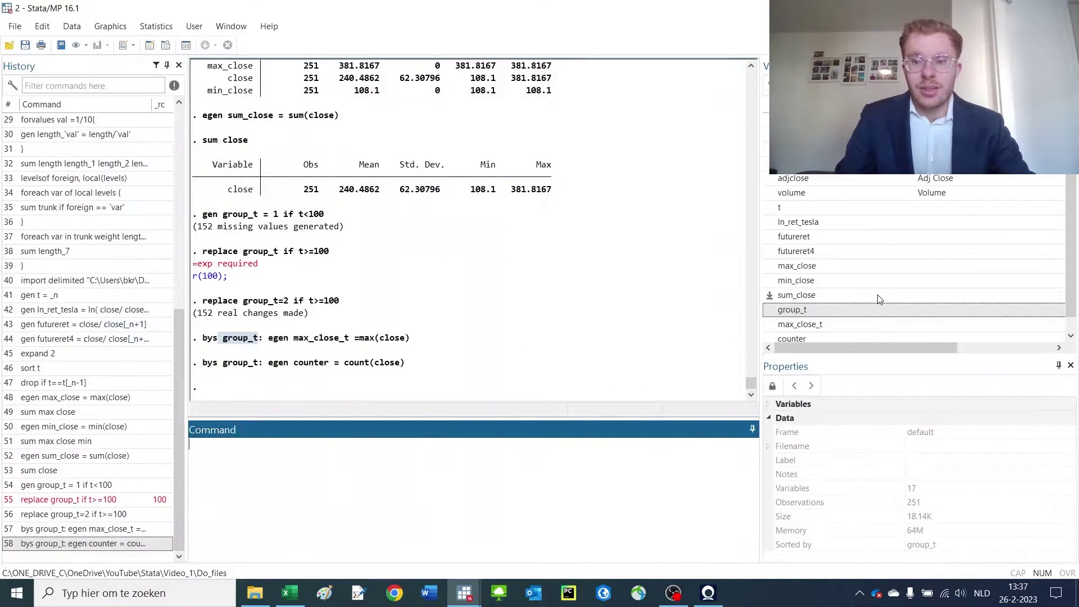
Step: Generate group_alt equal to 3 where t is greater than 150
{"action": "scroll", "coordinate": [877, 303], "scroll_direction": "up", "scroll_amount": 1}
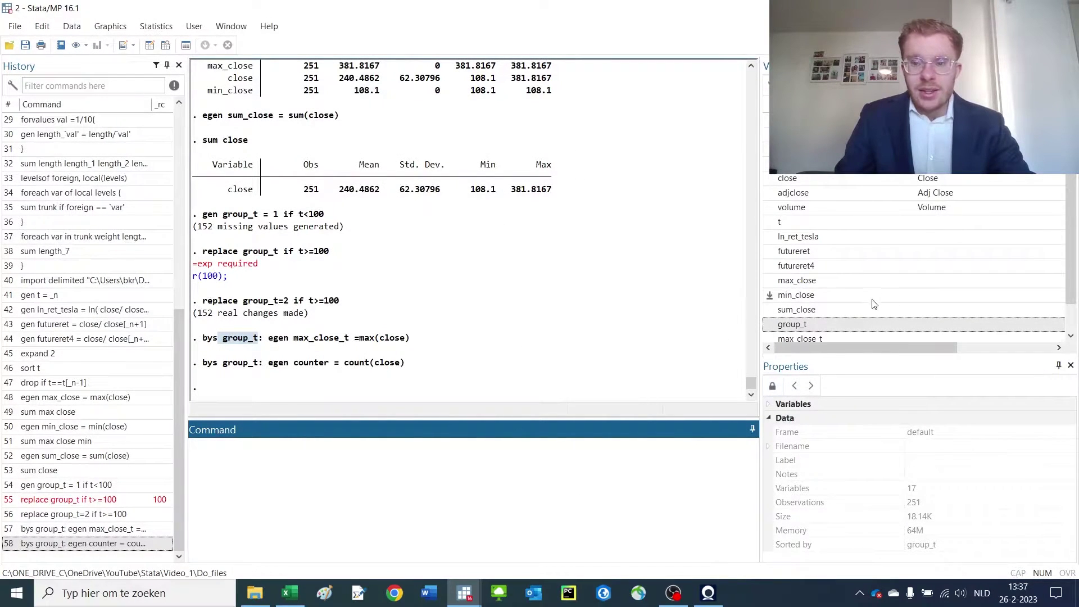
{"action": "scroll", "coordinate": [789, 250], "scroll_direction": "down", "scroll_amount": 2}
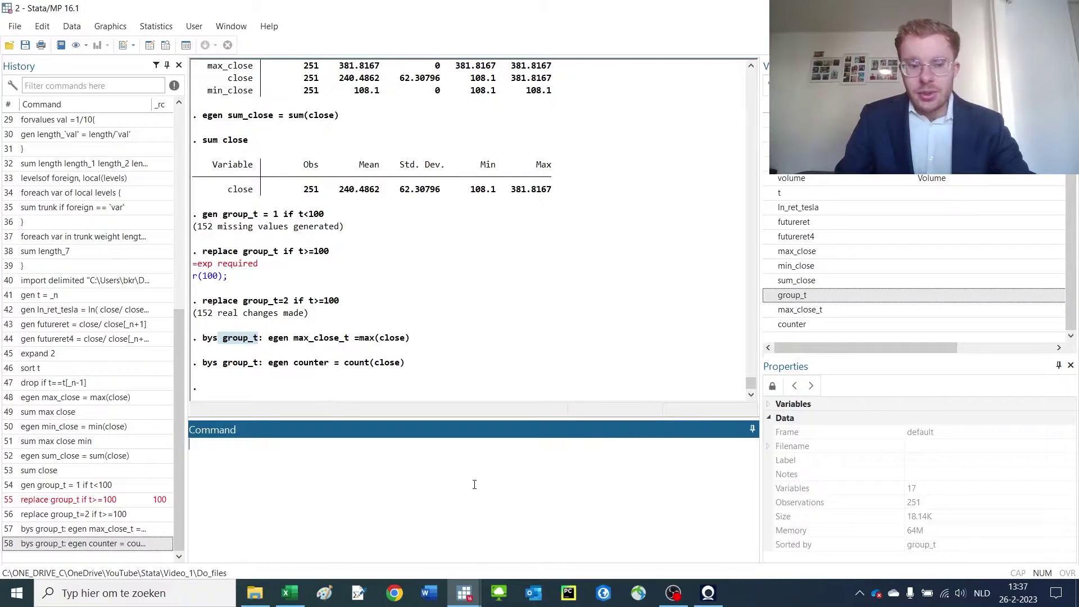
{"action": "type", "text": "gen"}
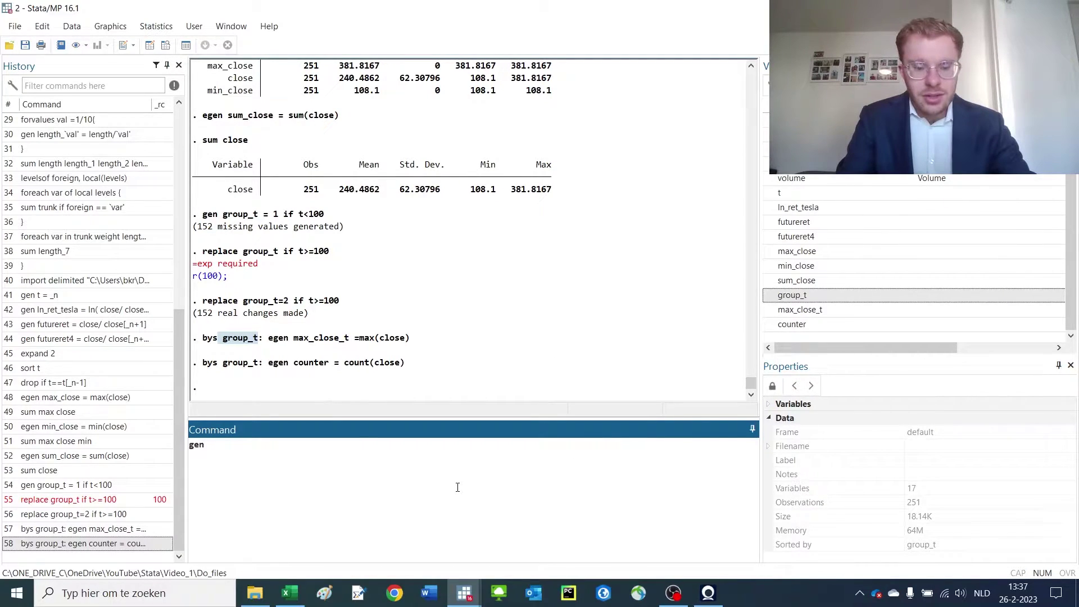
{"action": "type", "text": " group_alt = 3 i"}
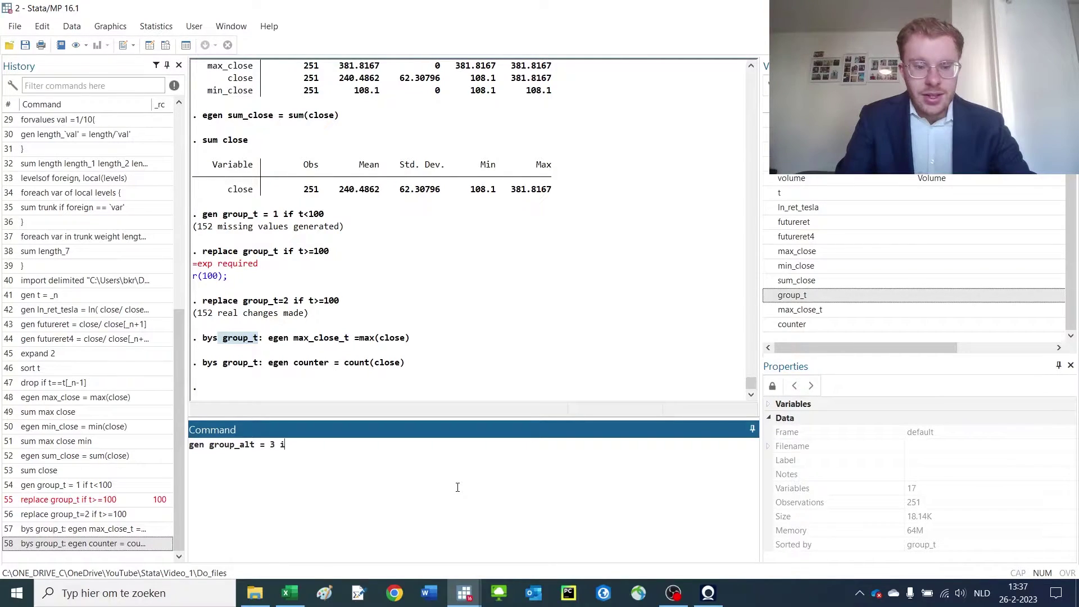
{"action": "type", "text": "f t>150"}
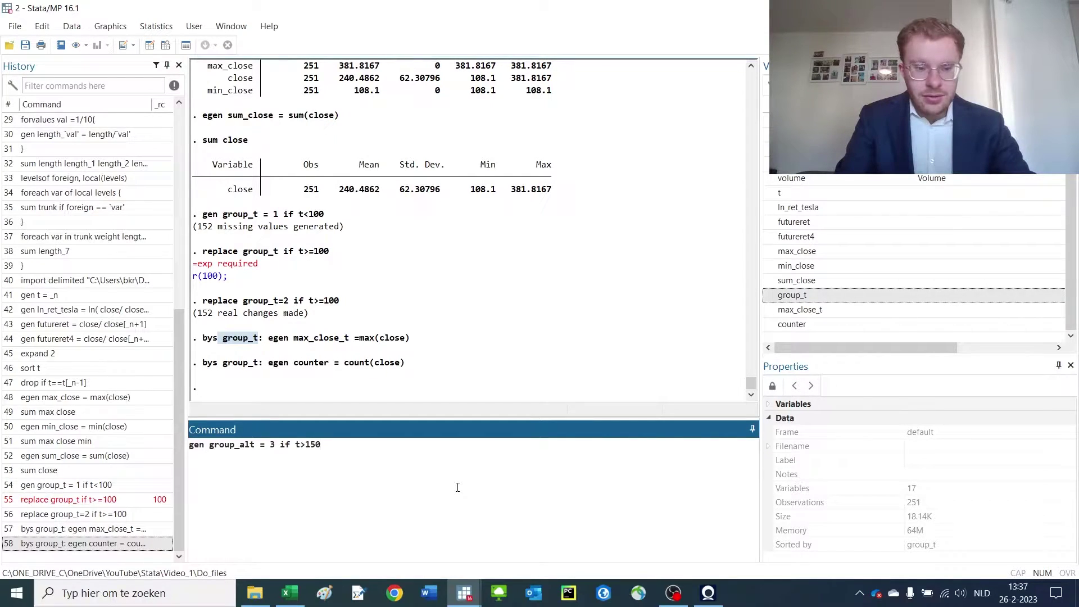
{"action": "key", "text": "Return"}
Step: Replace group_alt with 400 where t is 150 or less
{"action": "type", "text": "replace"}
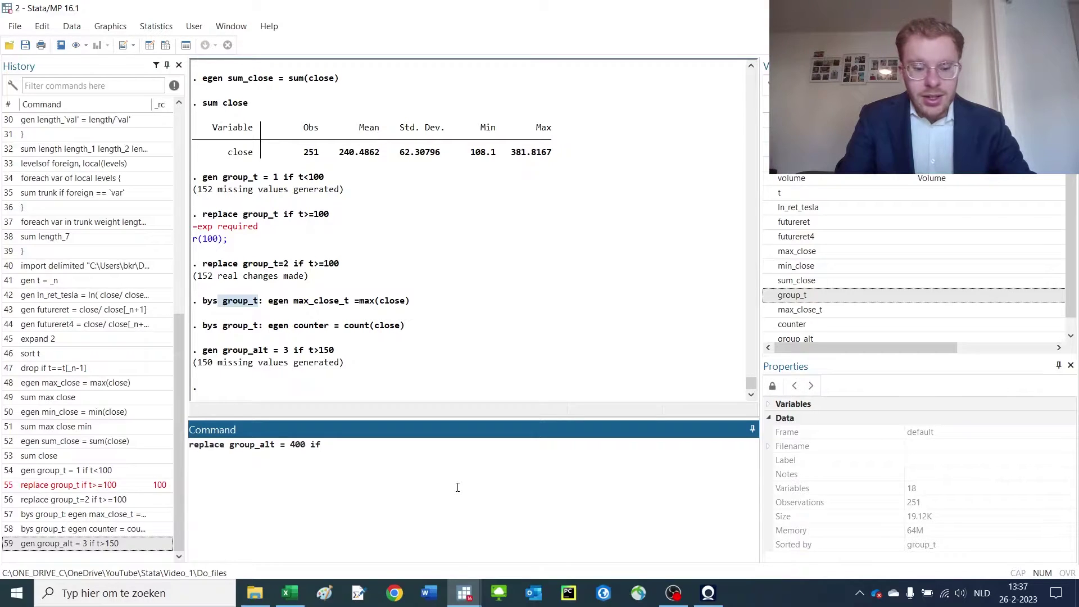
{"action": "type", "text": "t<="}
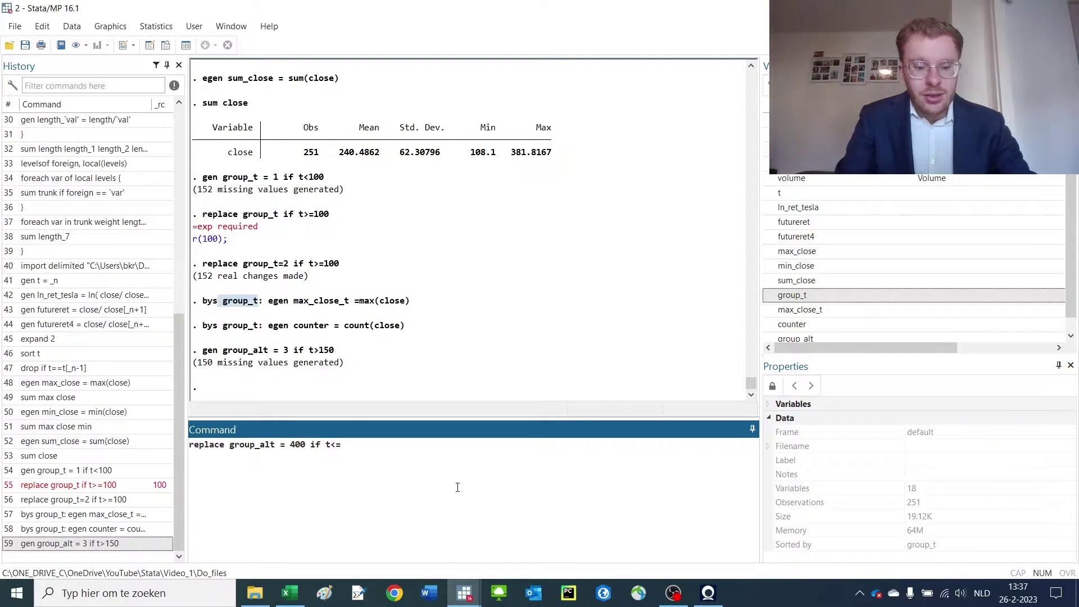
{"action": "type", "text": "1"}
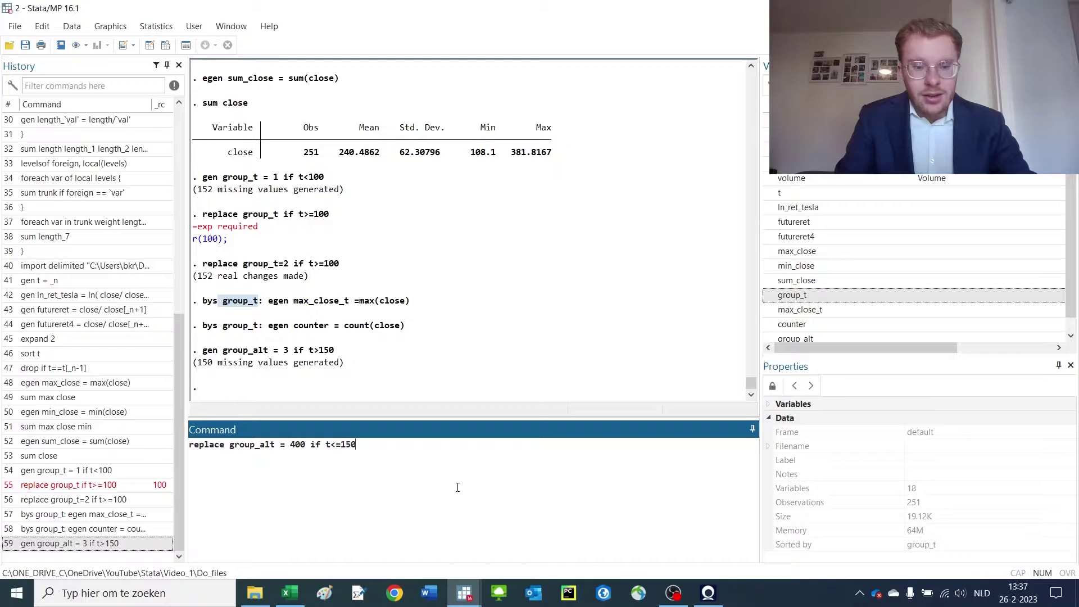
{"action": "type", "text": "50"}
{"action": "key", "text": "Return"}
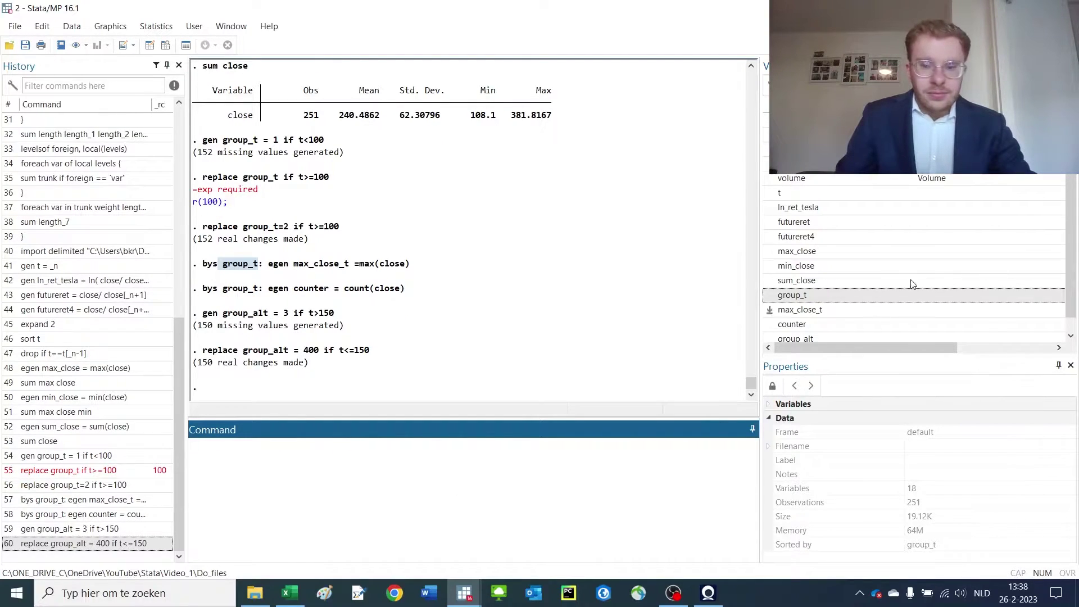
Step: Run egen group_combined = group(group_t group_alt), giving the dataset 19 variables
{"action": "scroll", "coordinate": [925, 247], "scroll_direction": "down", "scroll_amount": 1}
{"action": "left_click", "coordinate": [797, 325]}
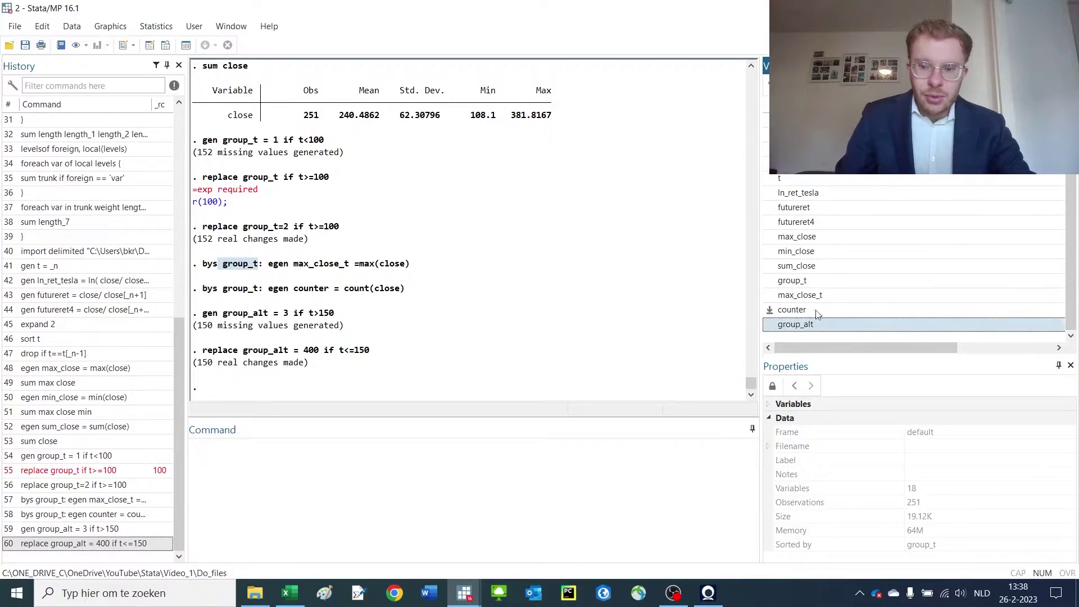
{"action": "left_click", "coordinate": [824, 281]}
{"action": "left_click", "coordinate": [821, 326]}
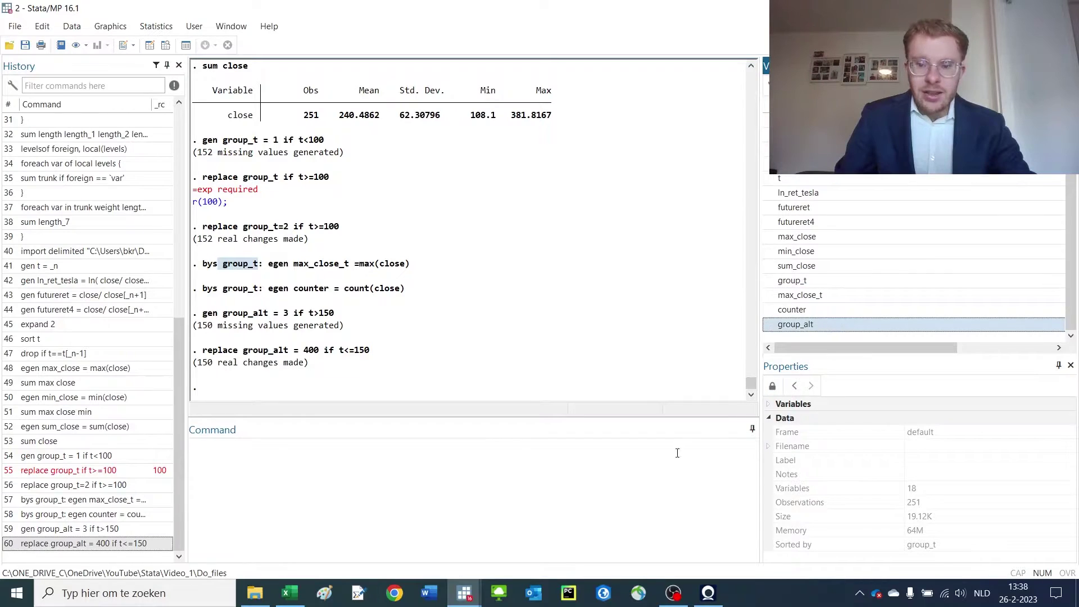
{"action": "left_click", "coordinate": [640, 476]}
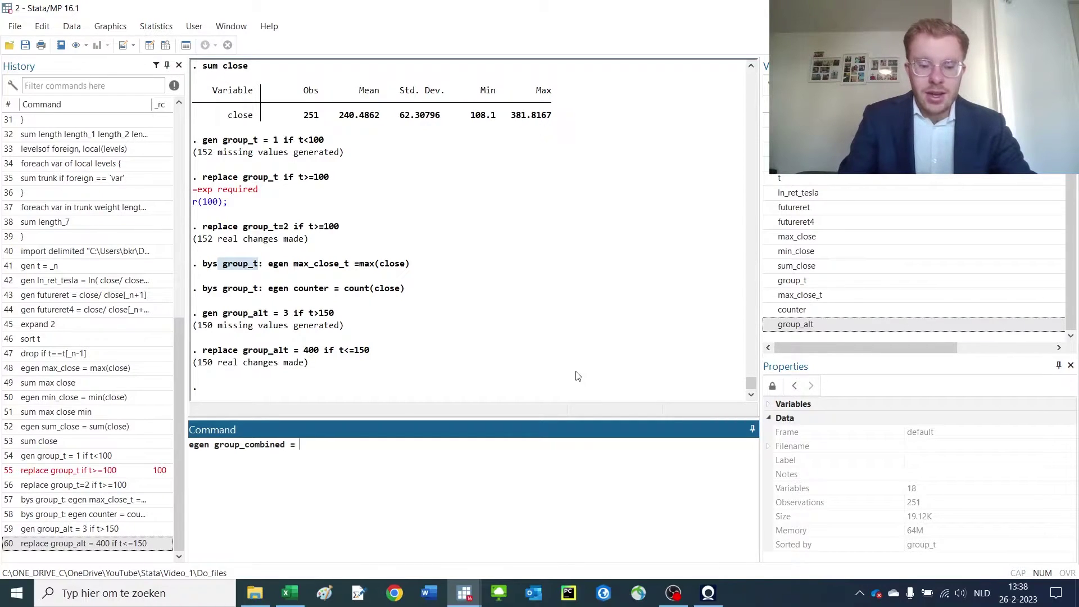
{"action": "type", "text": "group("}
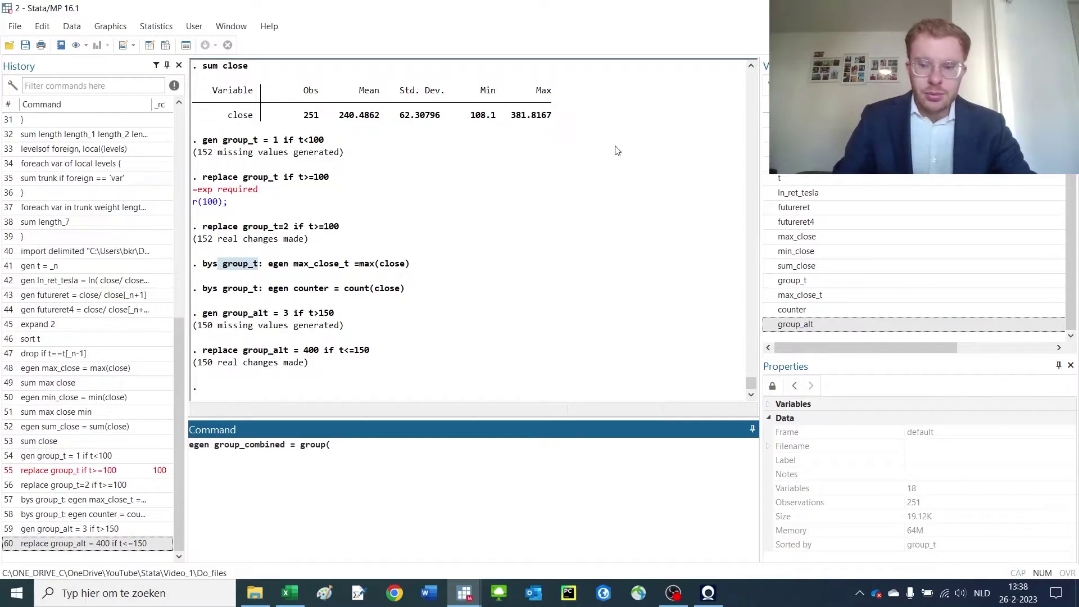
{"action": "double_click", "coordinate": [792, 281]}
{"action": "double_click", "coordinate": [809, 325]}
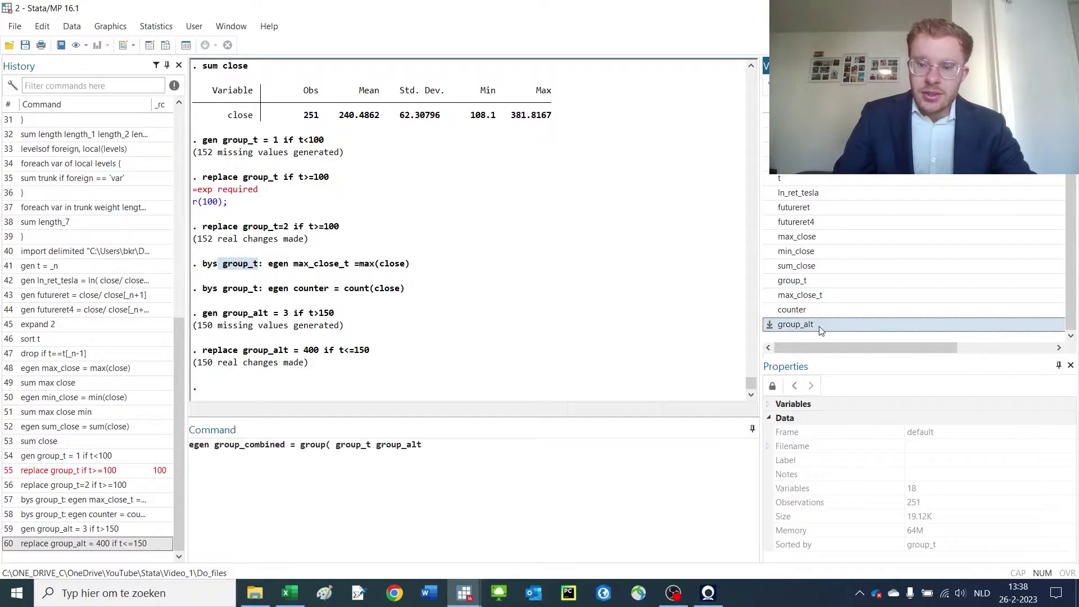
{"action": "left_click", "coordinate": [632, 441]}
{"action": "type", "text": ")"}
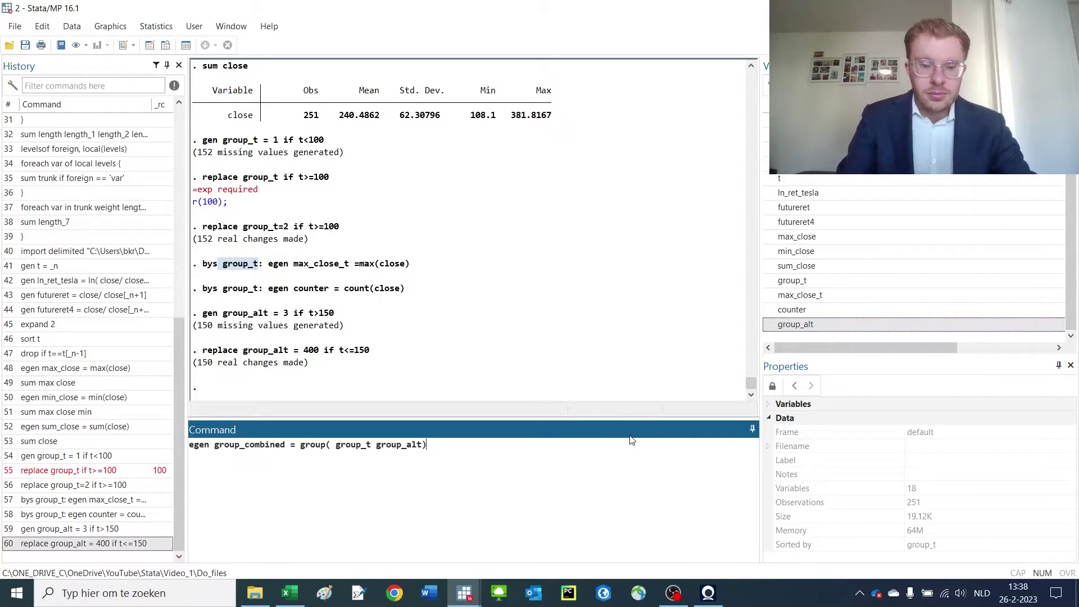
{"action": "key", "text": "Return"}
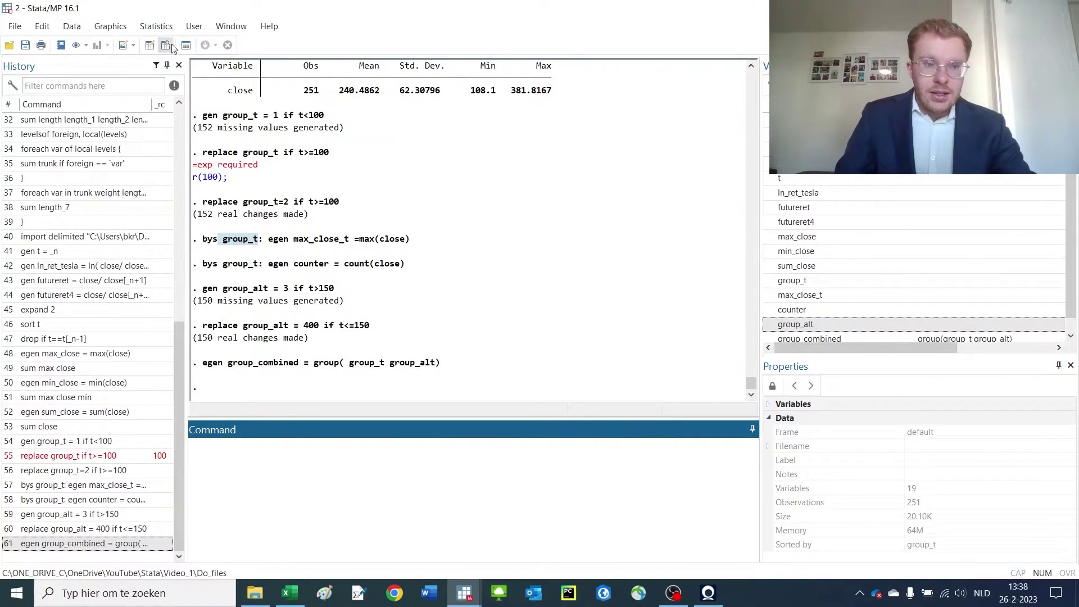
Step: Browse the data and mark the group_t and group_alt values in rows 81 to 99
{"action": "left_click", "coordinate": [165, 45]}
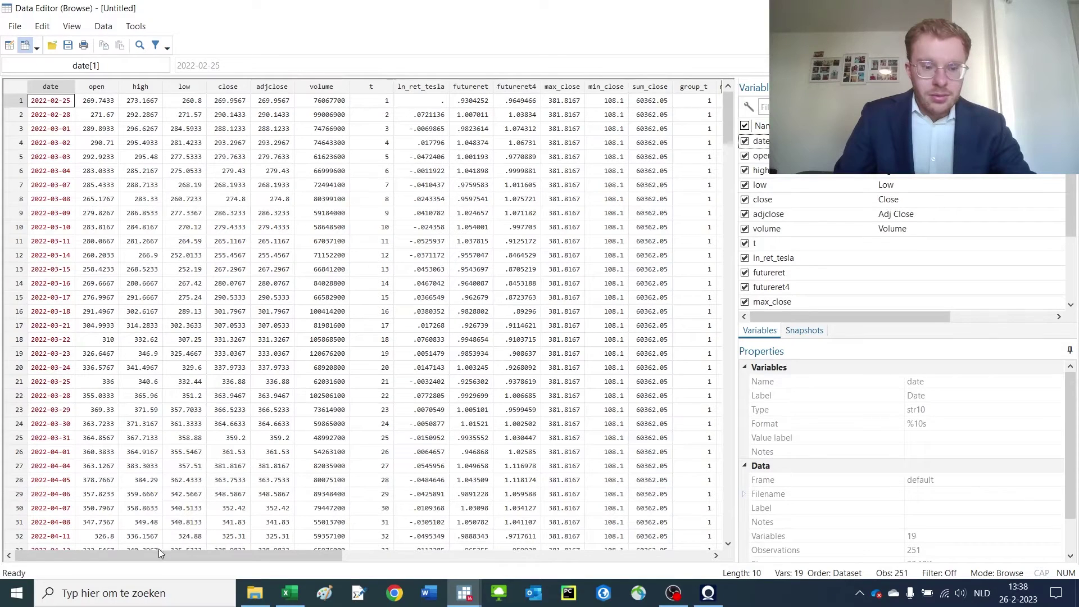
{"action": "left_click_drag", "start_coordinate": [159, 551], "coordinate": [309, 550]}
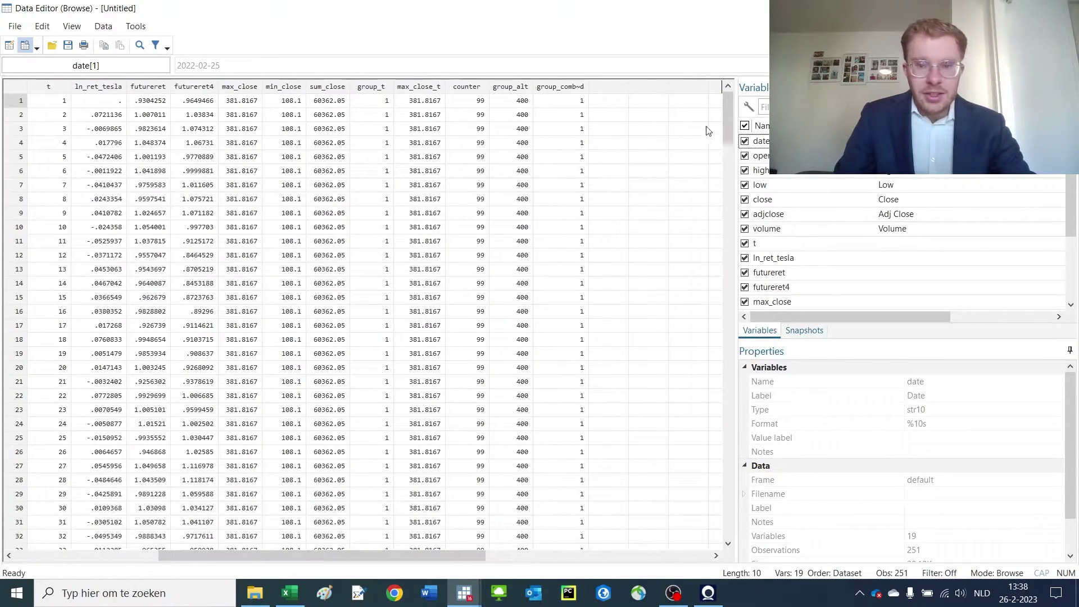
{"action": "left_click_drag", "start_coordinate": [731, 113], "coordinate": [696, 240]}
{"action": "left_click_drag", "start_coordinate": [366, 101], "coordinate": [362, 273]}
{"action": "left_click", "coordinate": [507, 104]}
{"action": "left_click_drag", "start_coordinate": [507, 109], "coordinate": [516, 262]}
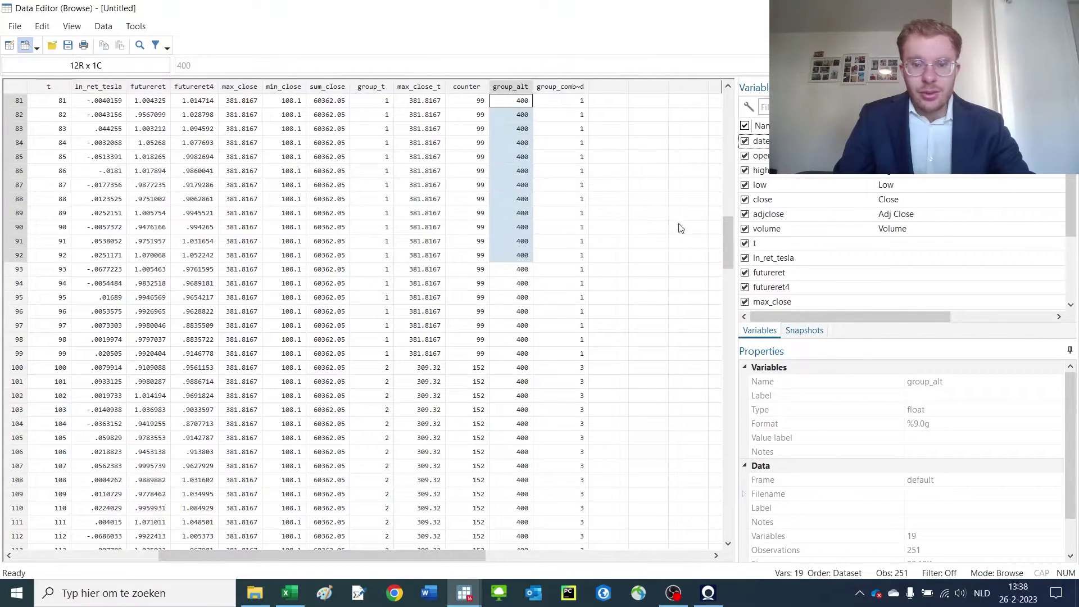
{"action": "left_click", "coordinate": [722, 235]}
{"action": "left_click_drag", "start_coordinate": [725, 235], "coordinate": [699, 250]}
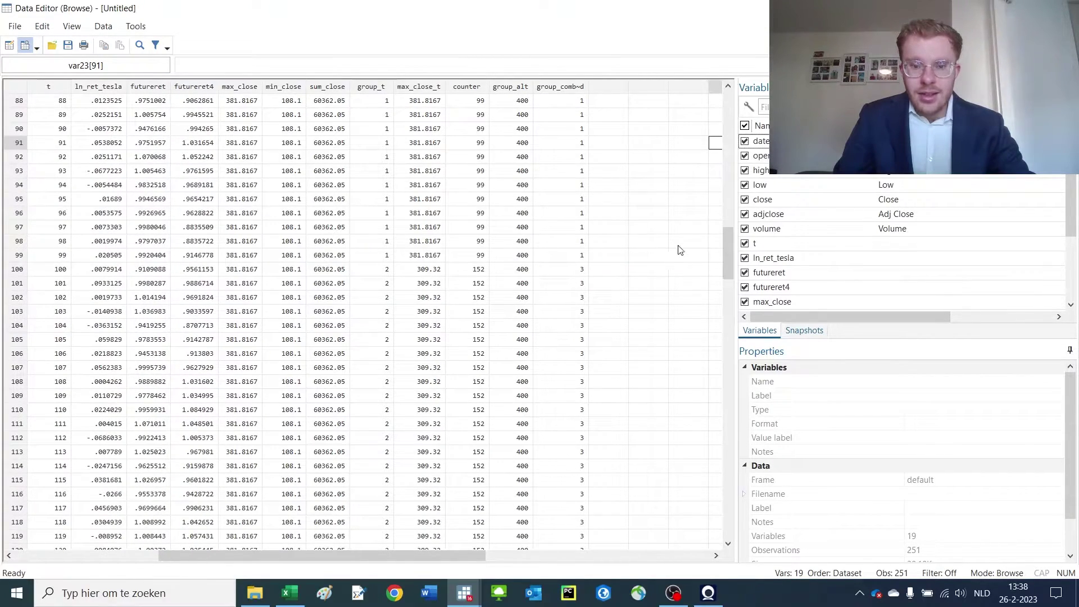
{"action": "left_click_drag", "start_coordinate": [506, 228], "coordinate": [511, 261]}
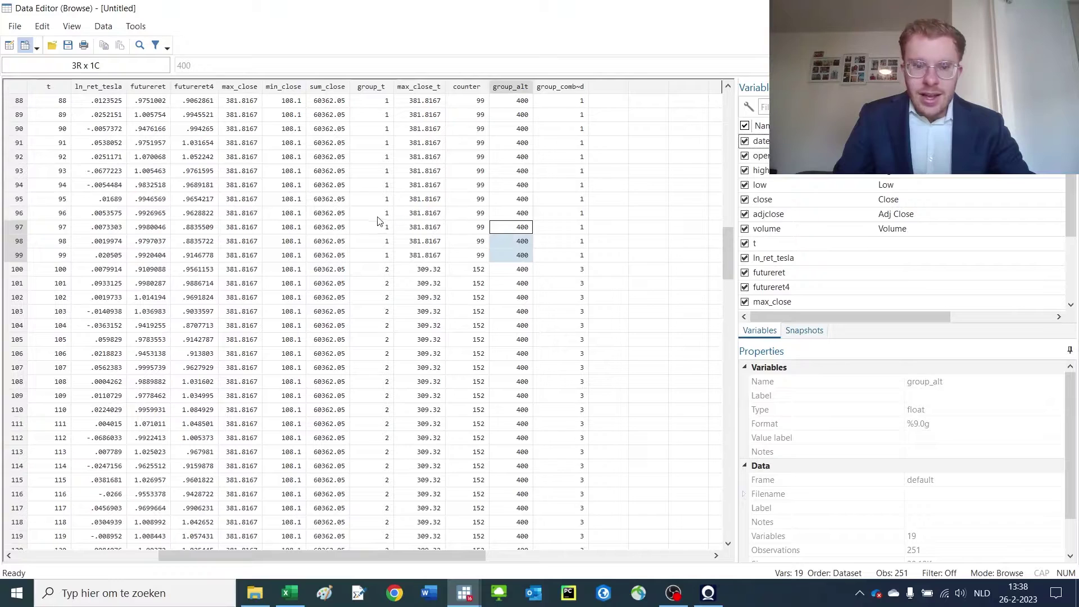
{"action": "left_click_drag", "start_coordinate": [377, 219], "coordinate": [372, 258]}
Step: Compare the group_t, group_alt and group_combined values at row 100
{"action": "left_click", "coordinate": [378, 271]}
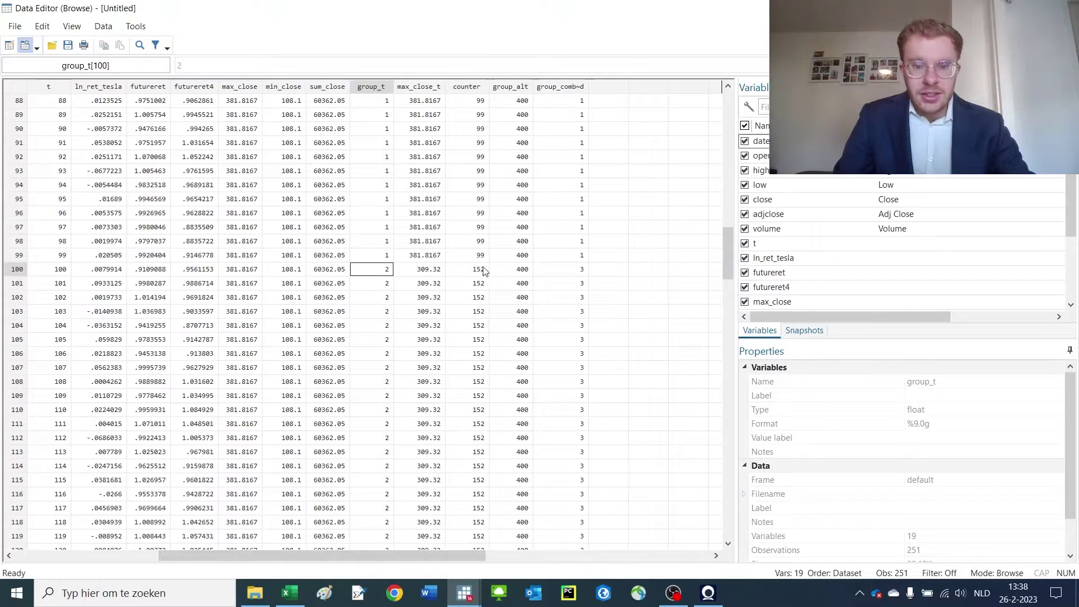
{"action": "left_click", "coordinate": [517, 271]}
{"action": "left_click", "coordinate": [386, 272]}
{"action": "left_click", "coordinate": [527, 272]}
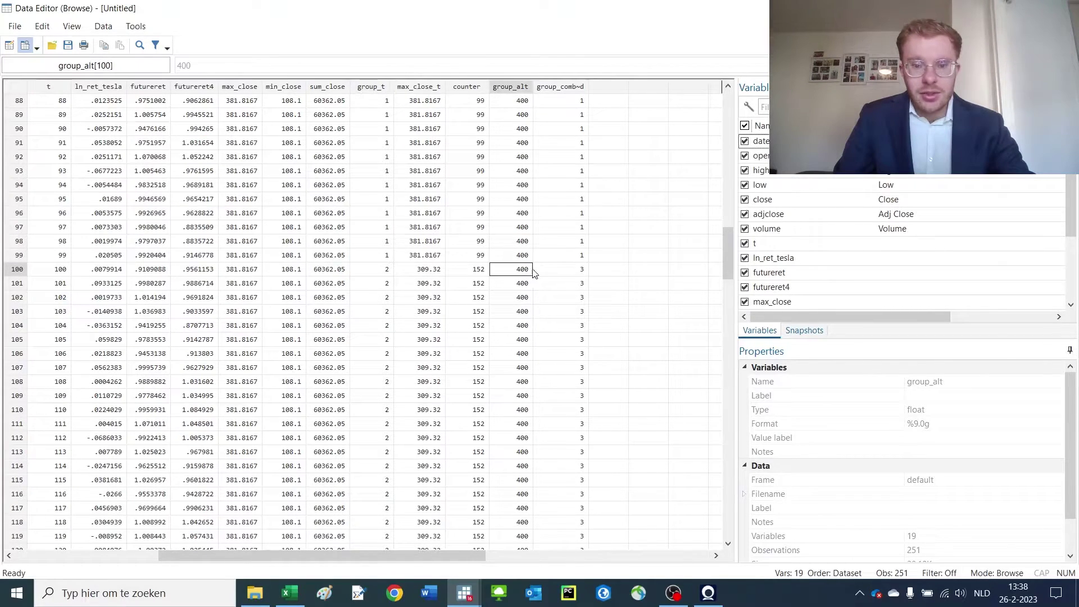
{"action": "left_click", "coordinate": [564, 271]}
{"action": "left_click", "coordinate": [565, 258]}
{"action": "left_click", "coordinate": [567, 274]}
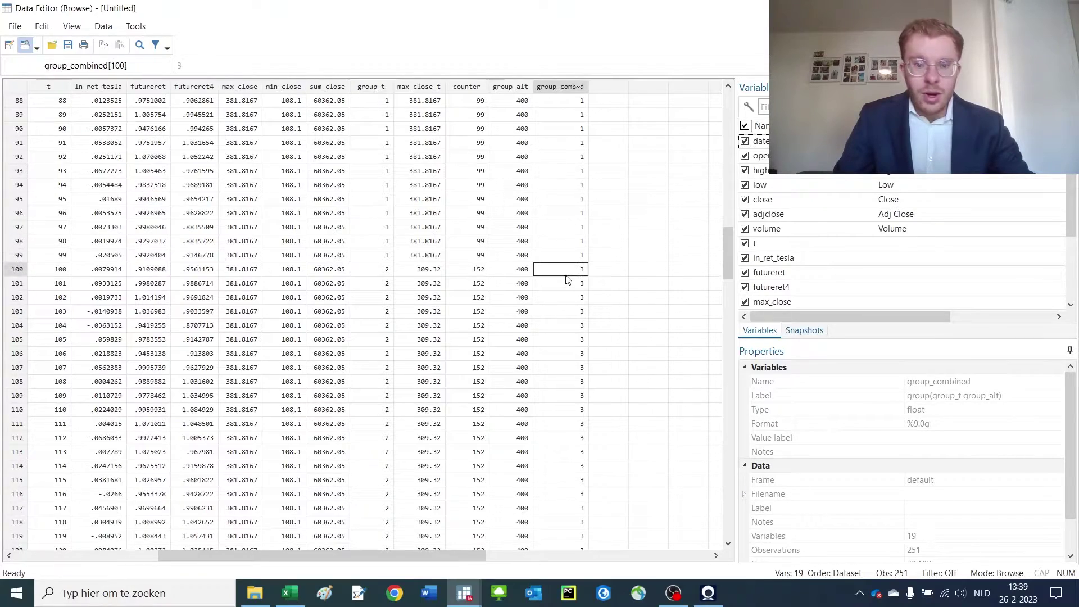
{"action": "left_click_drag", "start_coordinate": [730, 252], "coordinate": [756, 335]}
Step: Compare the three grouping variables at rows 150–151, then close the Data Editor
{"action": "left_click", "coordinate": [381, 203]}
{"action": "left_click", "coordinate": [523, 202]}
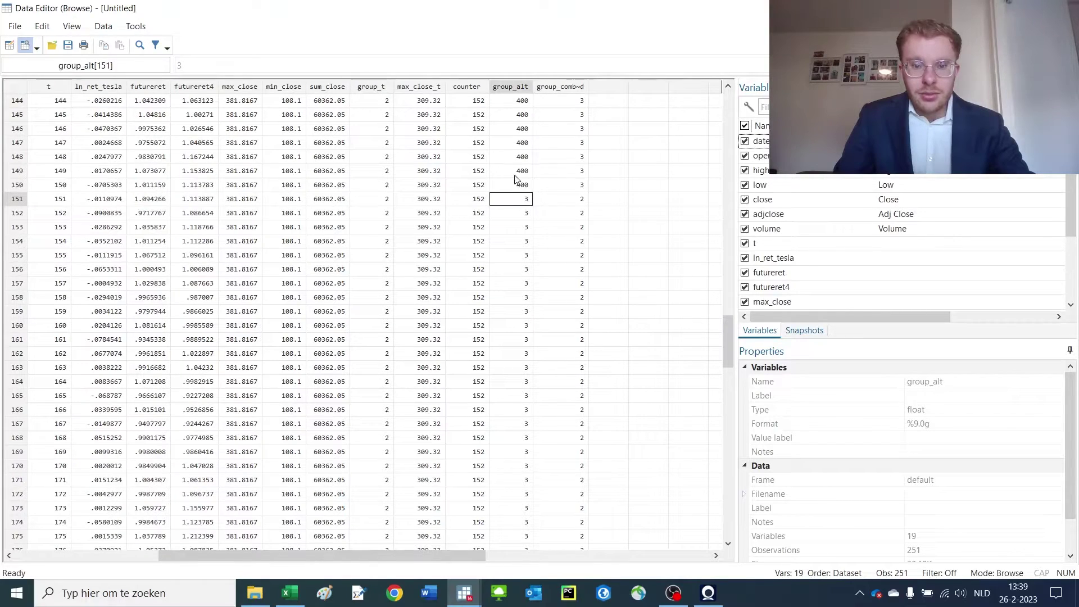
{"action": "left_click", "coordinate": [519, 185]}
{"action": "left_click", "coordinate": [523, 197]}
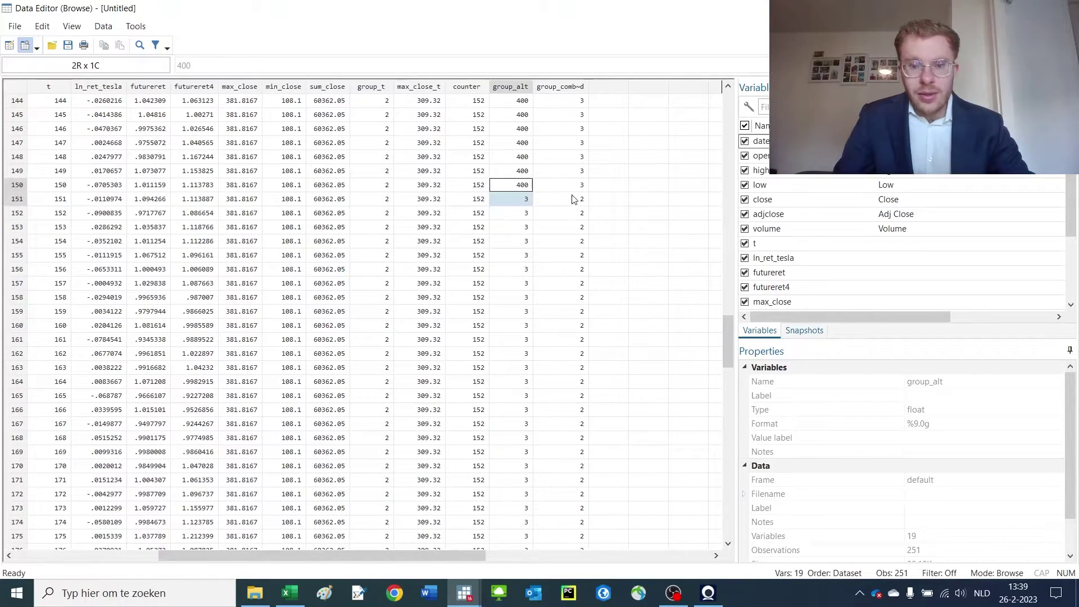
{"action": "left_click", "coordinate": [572, 200]}
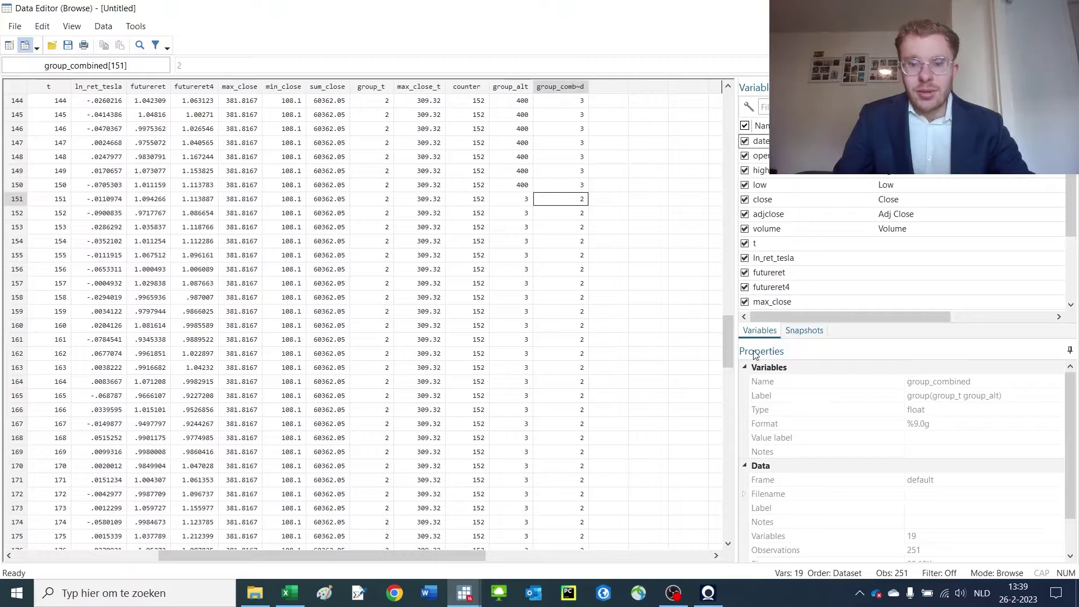
{"action": "left_click_drag", "start_coordinate": [728, 348], "coordinate": [683, 87]}
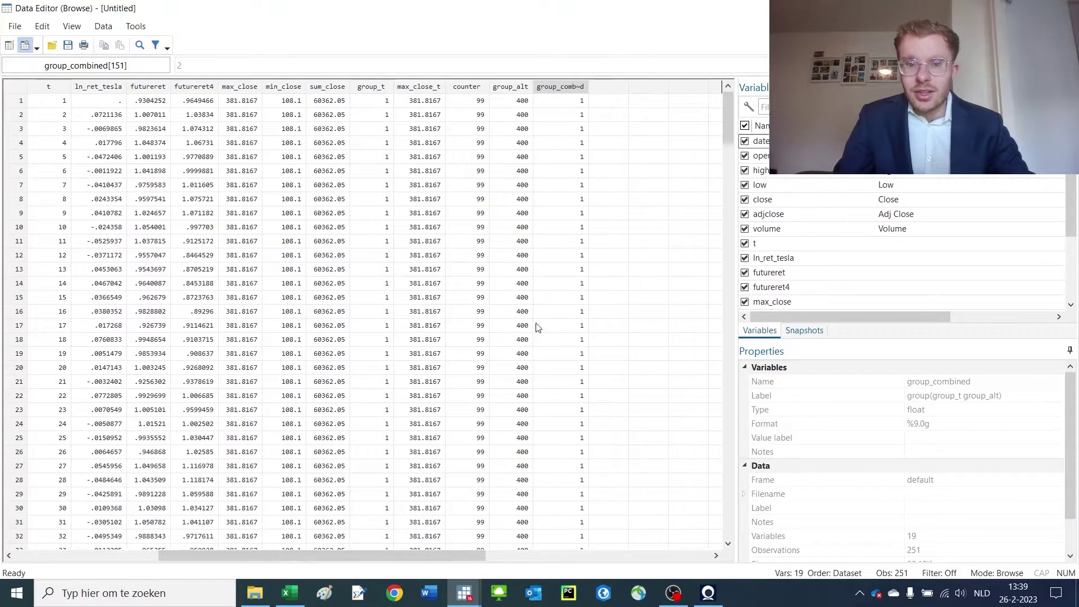
{"action": "key", "text": "alt+Tab"}
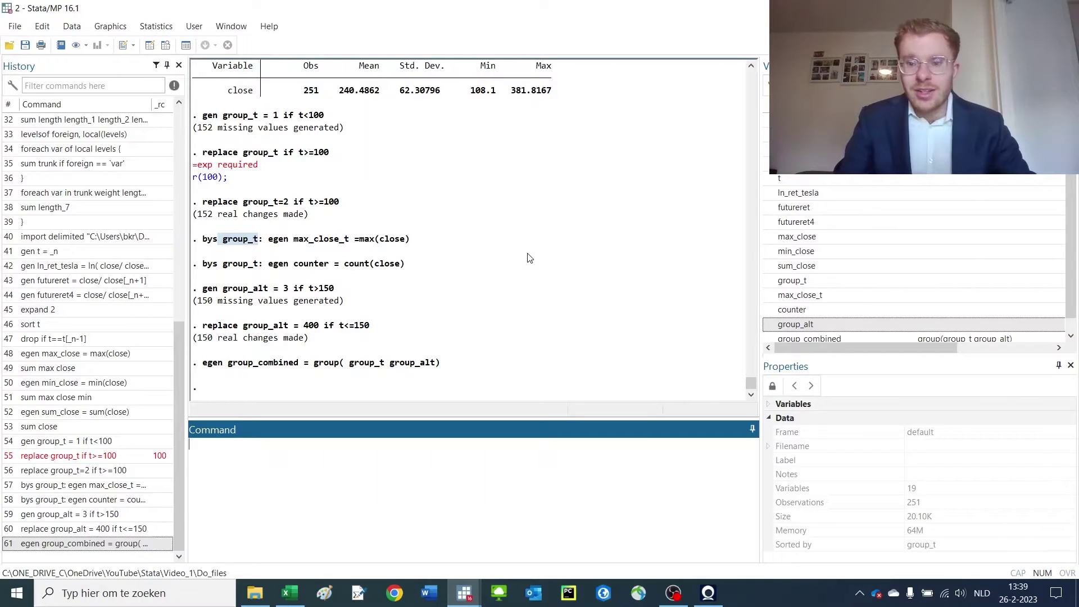
Step: Begin typing the command egen row_total = rowtotal in the Command window
{"action": "scroll", "coordinate": [1006, 261], "scroll_direction": "down", "scroll_amount": 1}
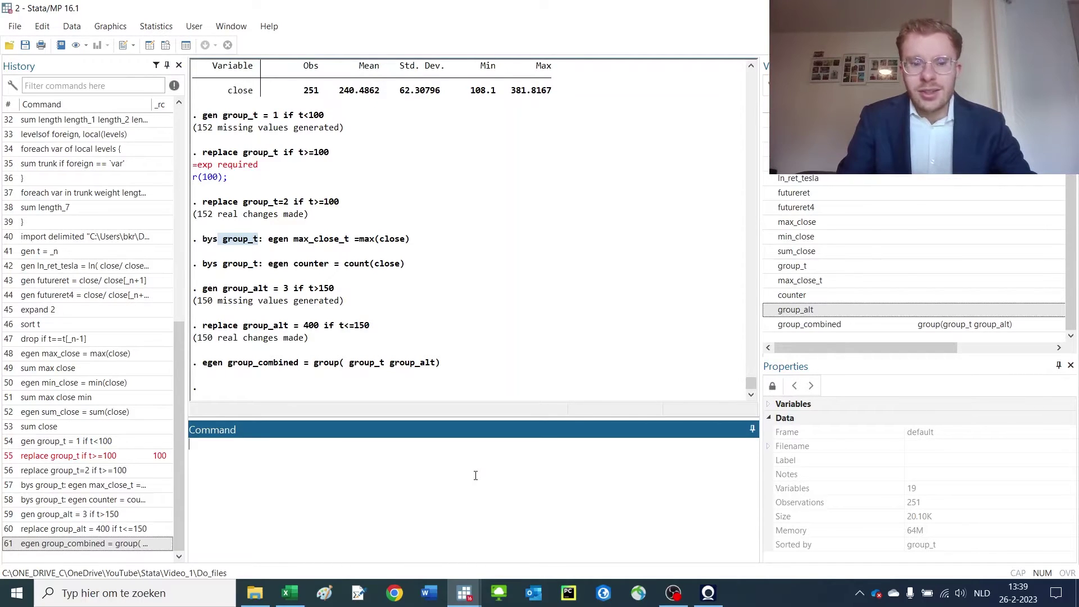
{"action": "type", "text": "gen row_total = rowtota"}
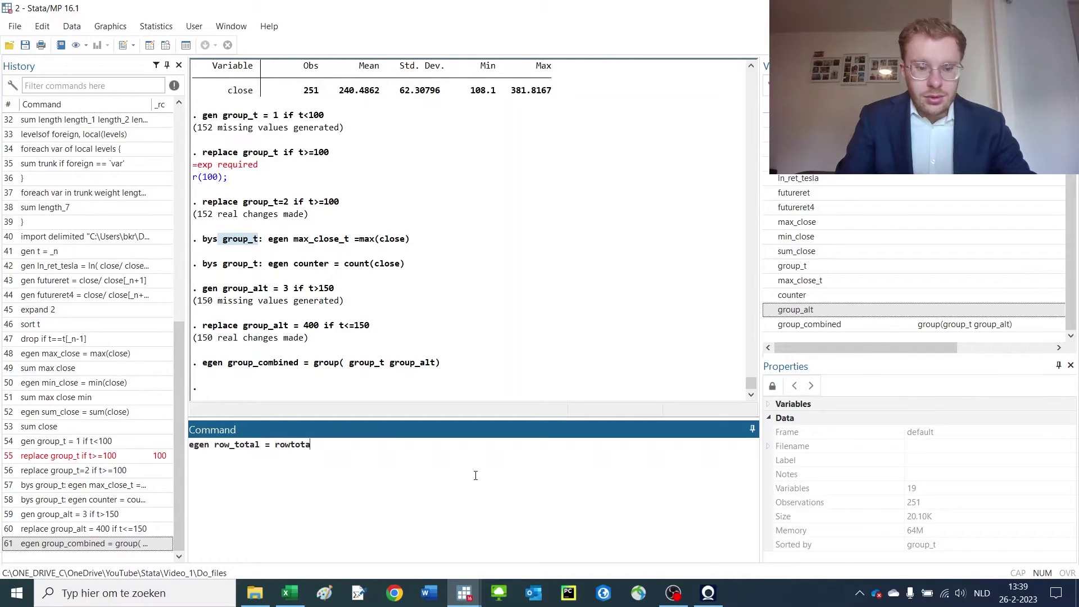
Step: Complete and run egen row_total = rowtotal(open high low close)
{"action": "type", "text": "l("}
{"action": "scroll", "coordinate": [863, 183], "scroll_direction": "up", "scroll_amount": 2}
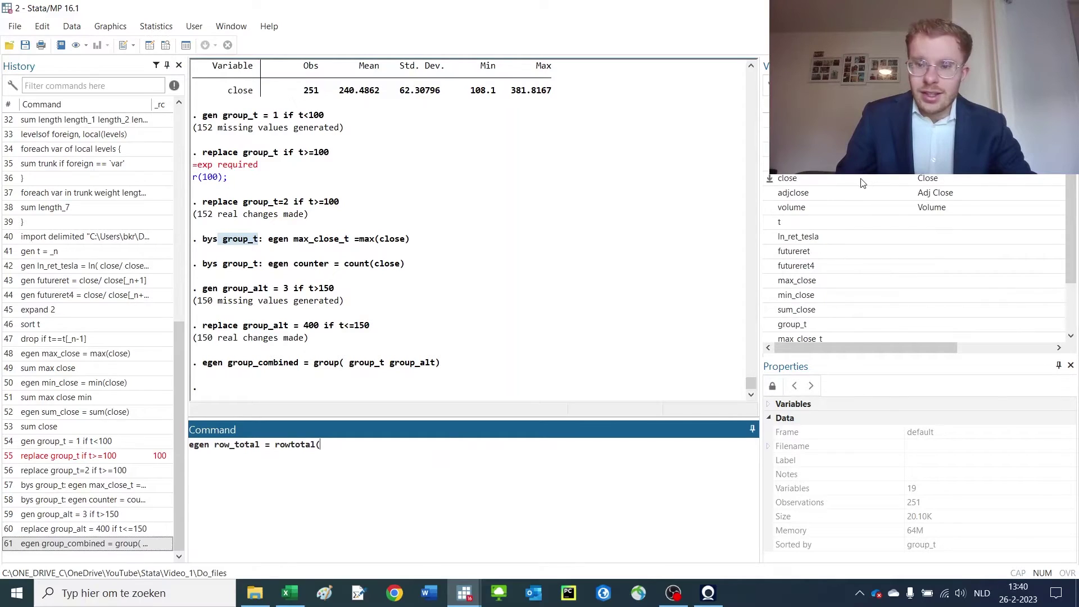
{"action": "left_click_drag", "start_coordinate": [812, 180], "coordinate": [460, 456]}
{"action": "type", "text": ")"}
{"action": "key", "text": "Return"}
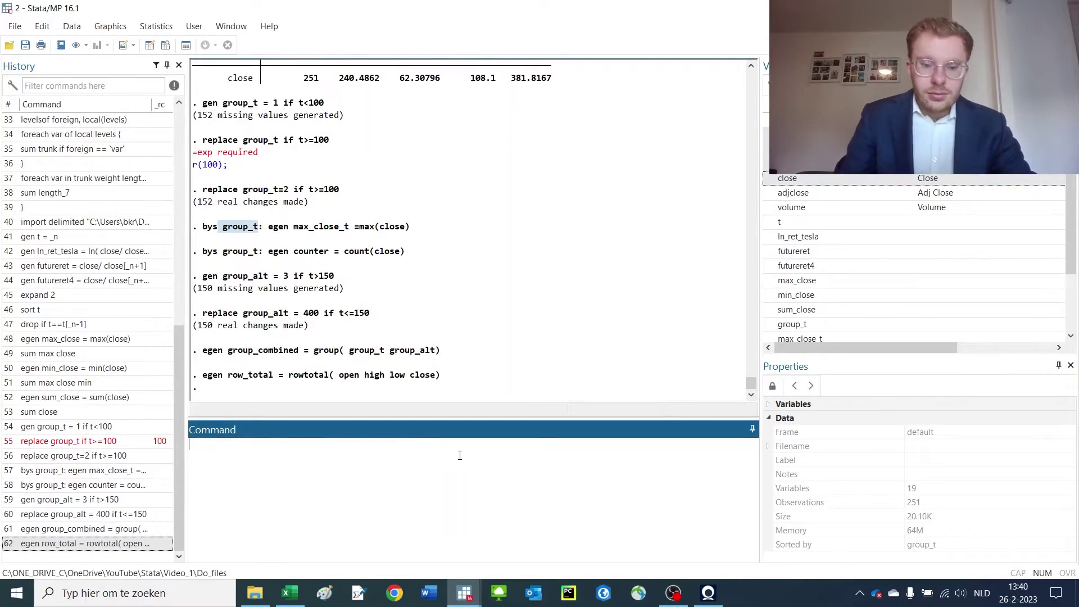
Step: Check row_total in the Data Editor, where the first row shows 1073.667
{"action": "left_click", "coordinate": [167, 45]}
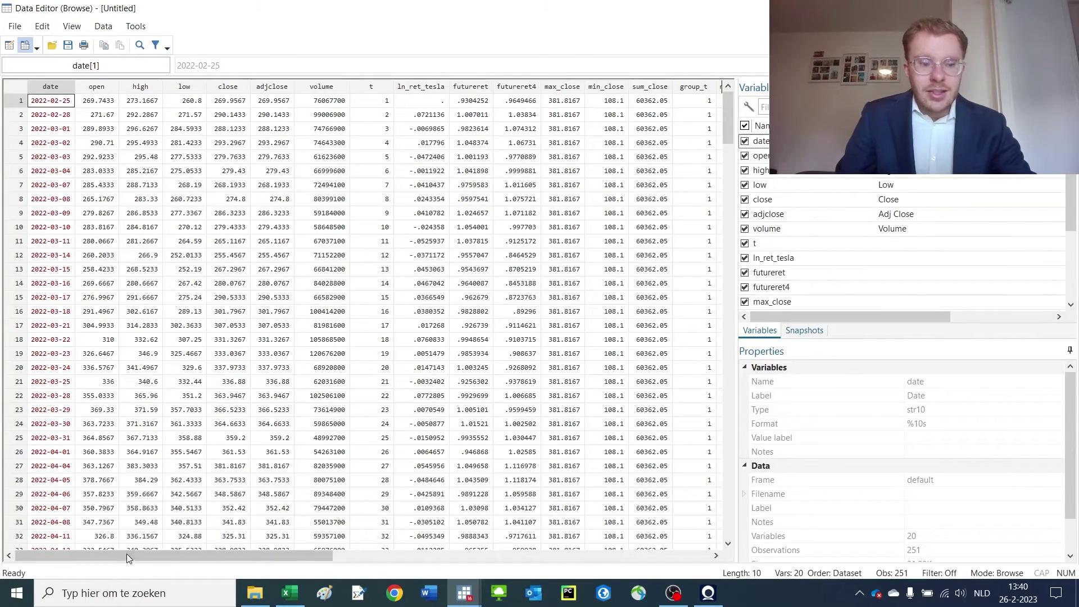
{"action": "left_click_drag", "start_coordinate": [127, 555], "coordinate": [286, 555]}
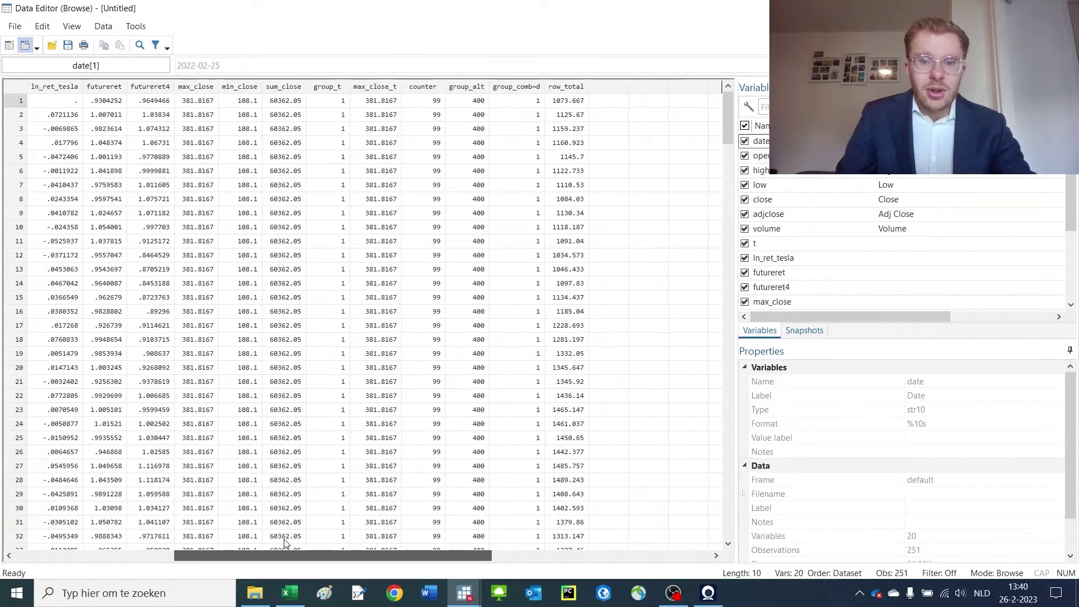
{"action": "left_click", "coordinate": [569, 104]}
{"action": "left_click_drag", "start_coordinate": [358, 558], "coordinate": [199, 558]}
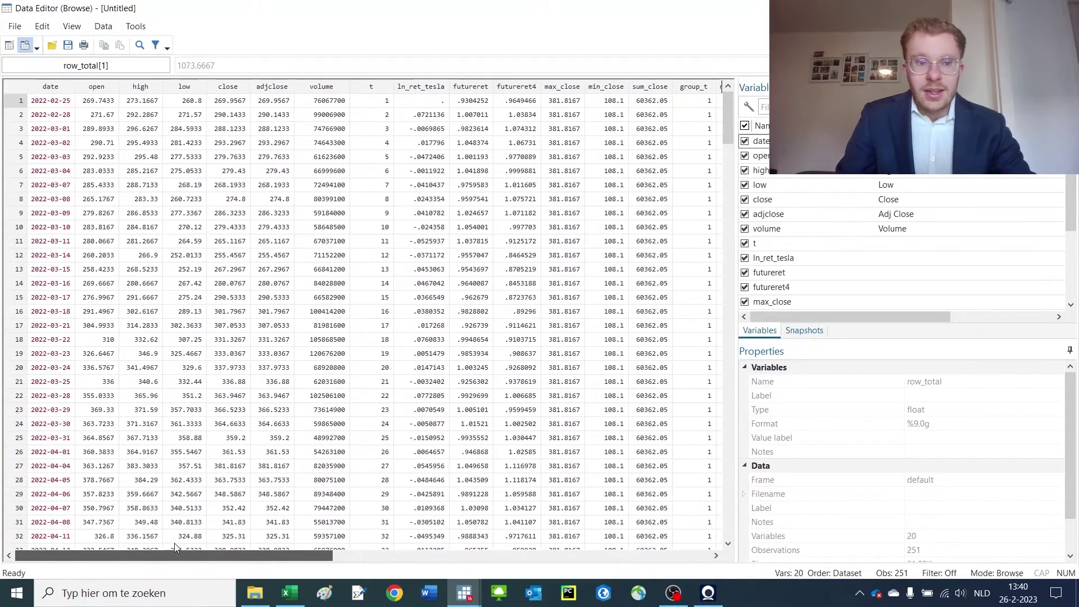
{"action": "key", "text": "alt+Tab"}
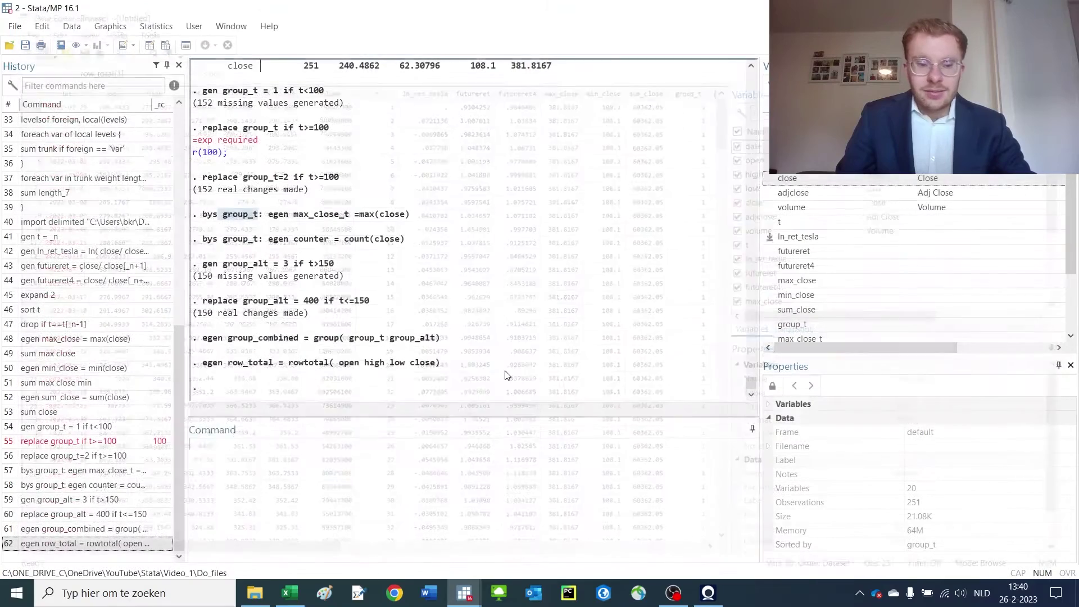
Step: Run gen row_total1 = open+ high+ low+ close to create row_total1
{"action": "type", "text": "gen row_total"}
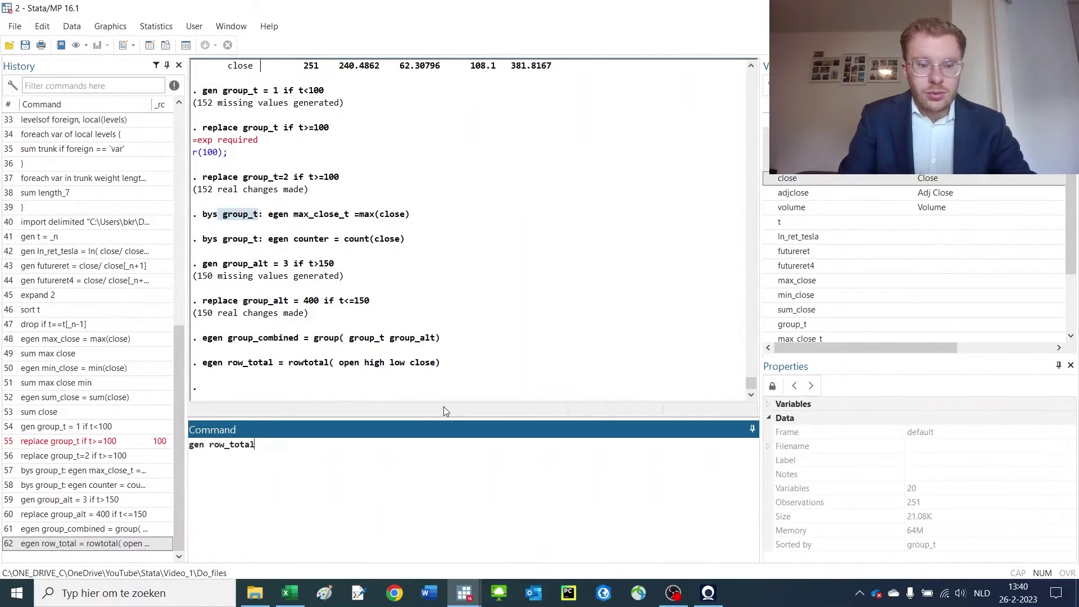
{"action": "type", "text": "1 = "}
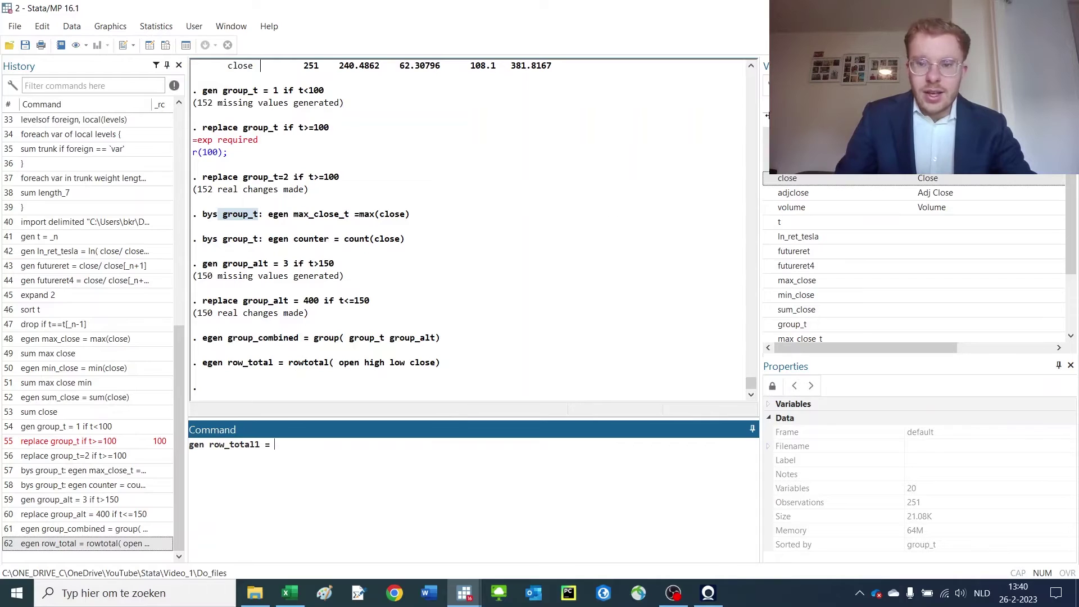
{"action": "type", "text": "open"}
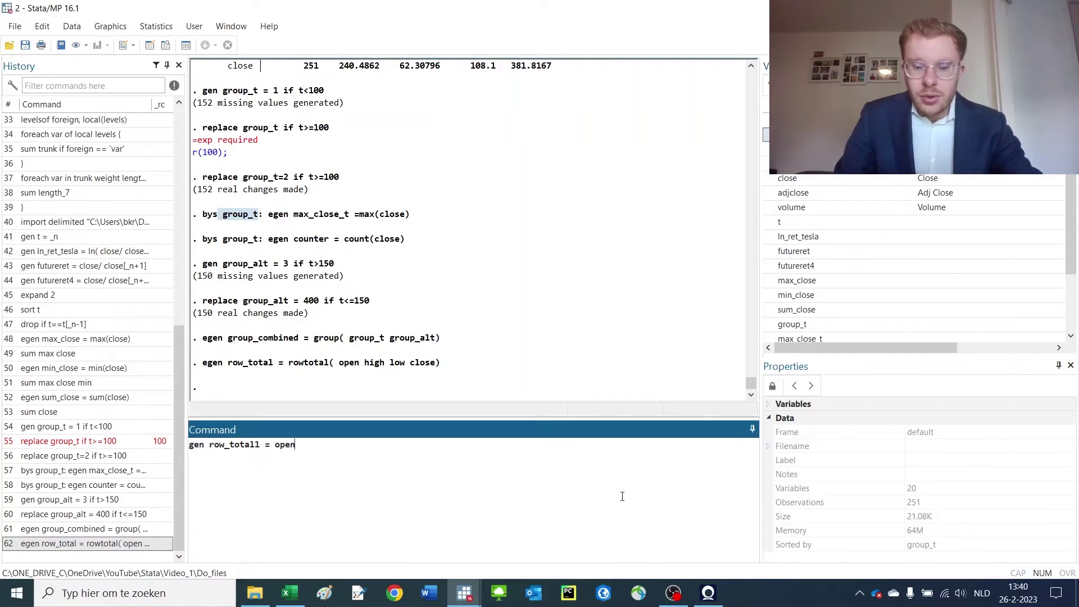
{"action": "type", "text": "+"}
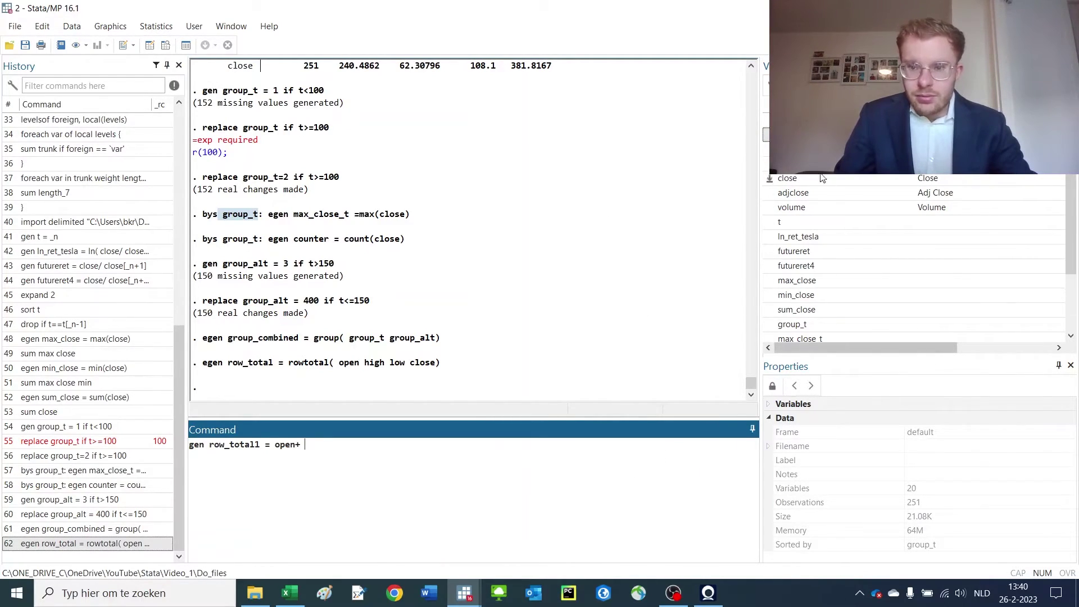
{"action": "type", "text": " high"}
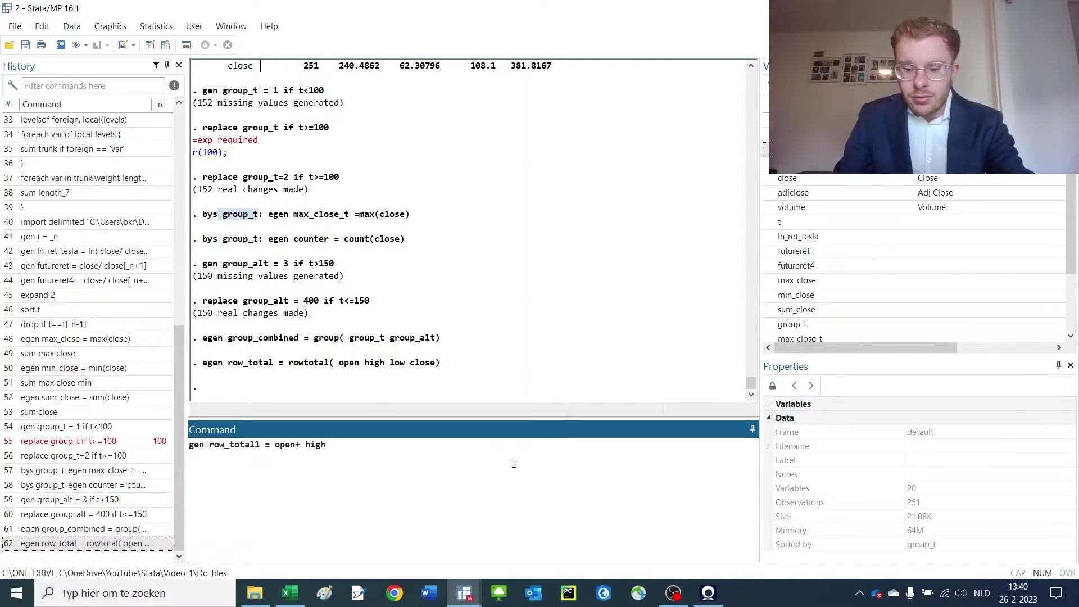
{"action": "type", "text": "+ low"}
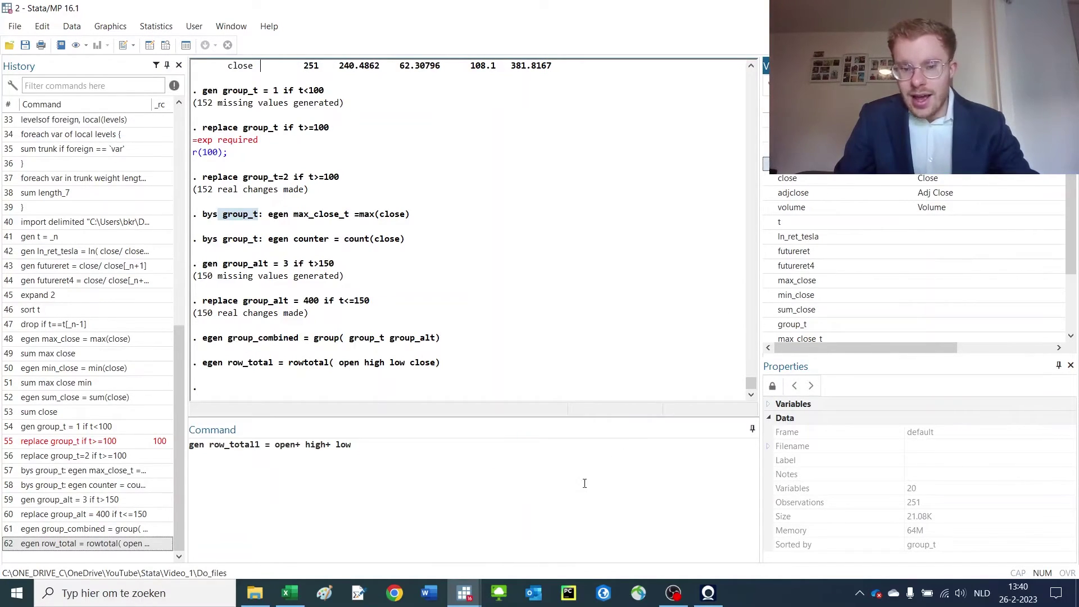
{"action": "left_click", "coordinate": [585, 481]}
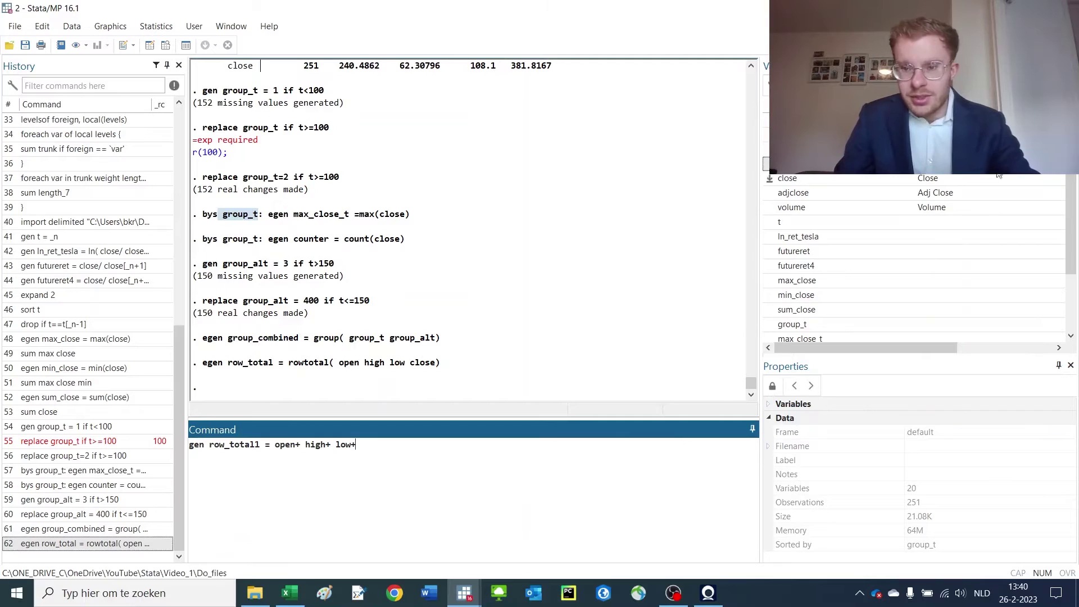
{"action": "left_click", "coordinate": [803, 182]}
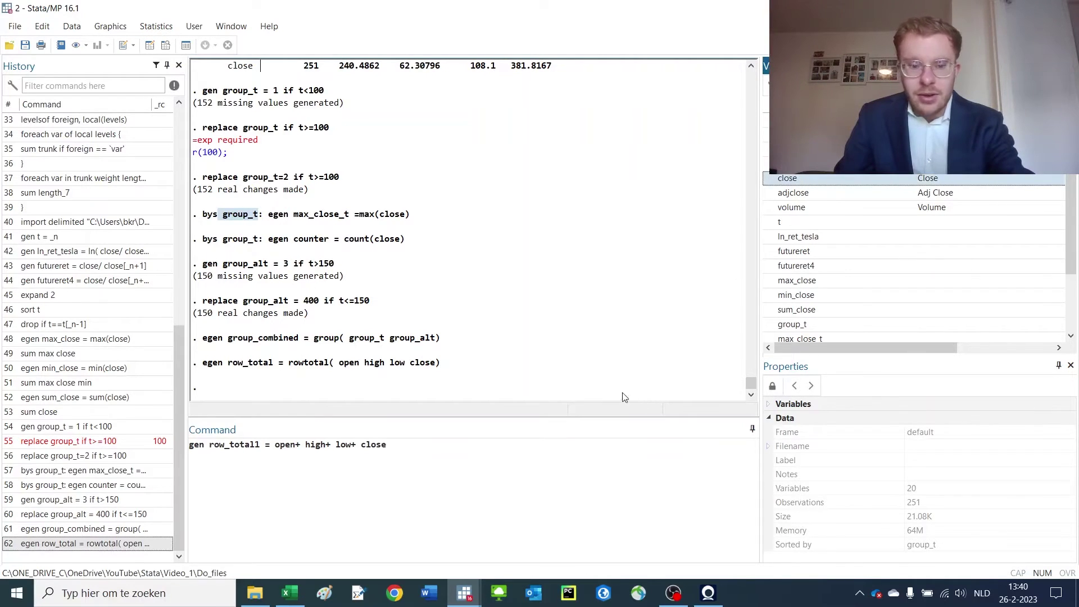
{"action": "key", "text": "Return"}
Step: Confirm in the Data Editor that row_total1 matches row_total (1073.667 first row)
{"action": "left_click", "coordinate": [166, 45]}
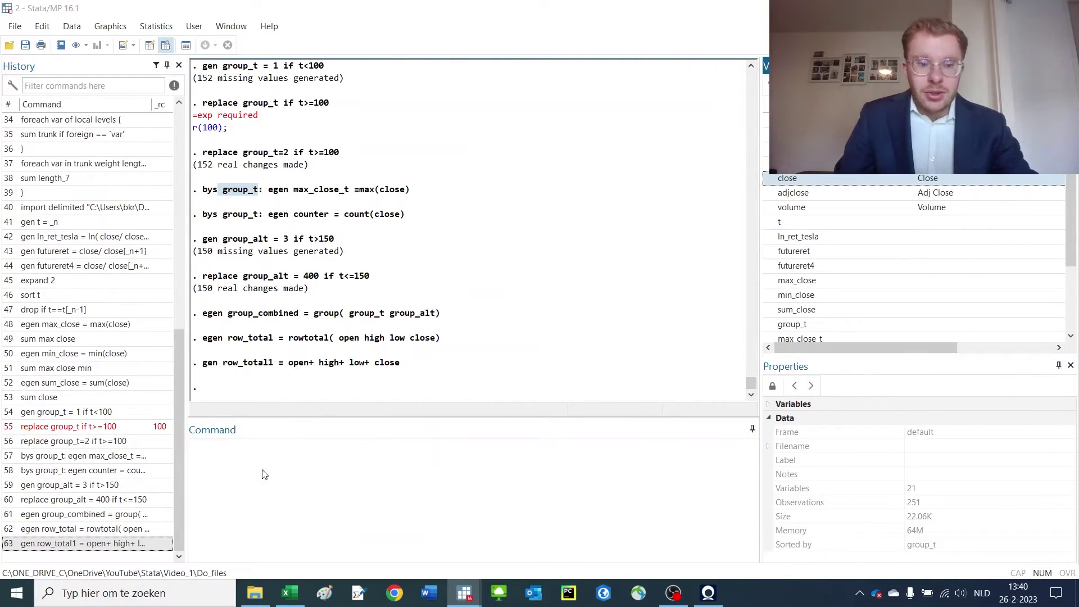
{"action": "left_click_drag", "start_coordinate": [186, 551], "coordinate": [413, 547]}
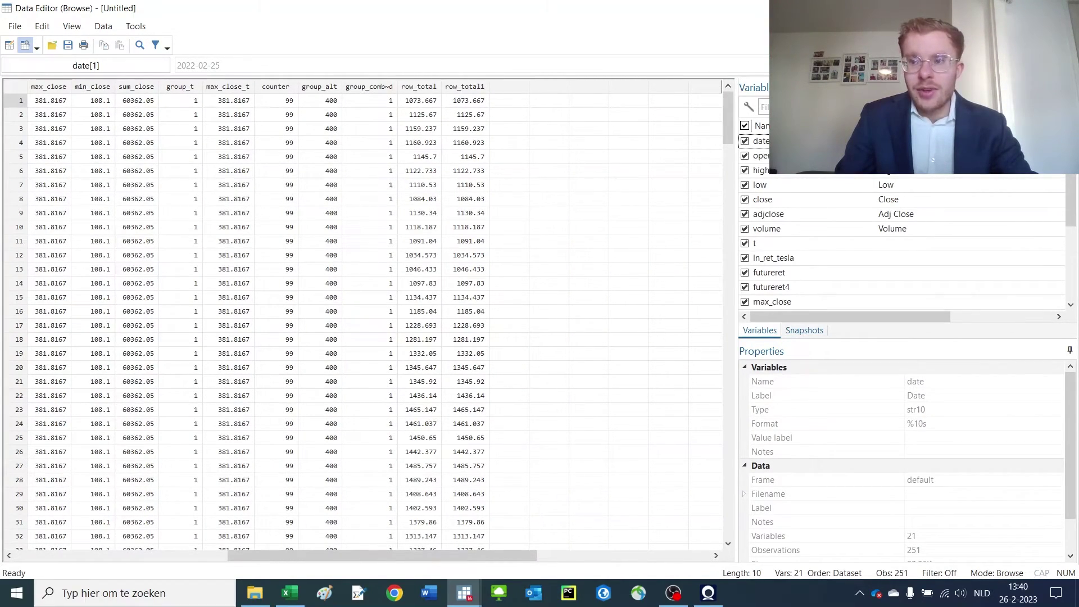
{"action": "key", "text": "alt+Tab"}
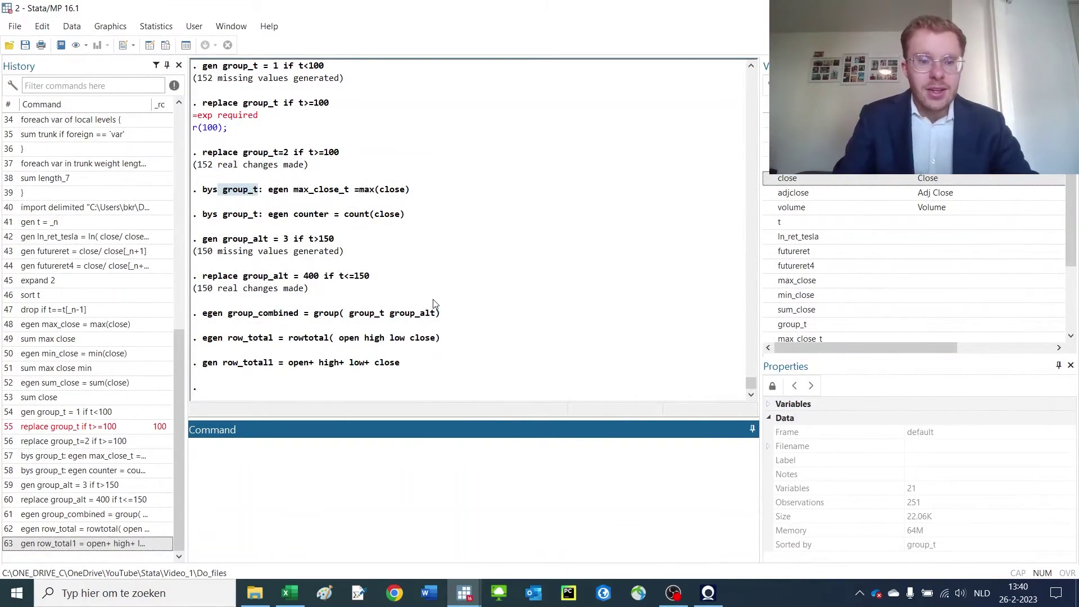
{"action": "left_click", "coordinate": [804, 197]}
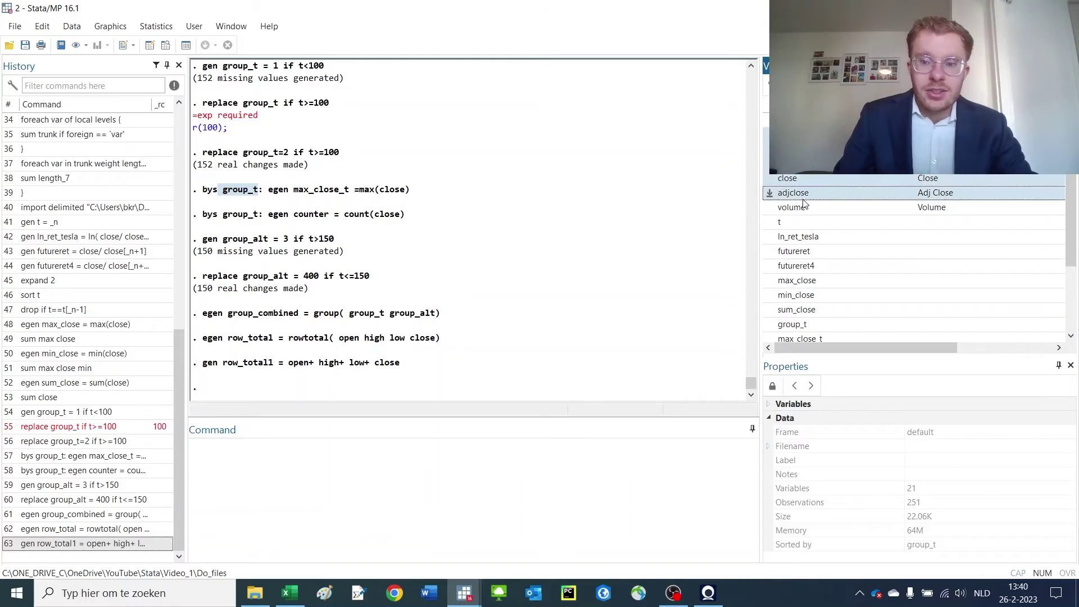
{"action": "left_click_drag", "start_coordinate": [803, 203], "coordinate": [410, 541]}
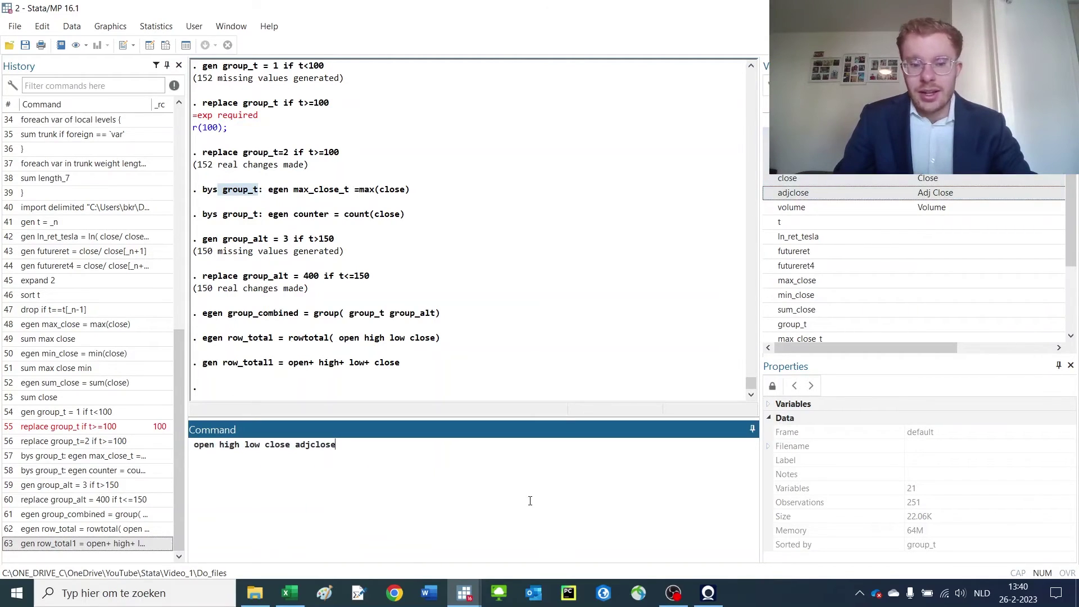
{"action": "key", "text": "Escape"}
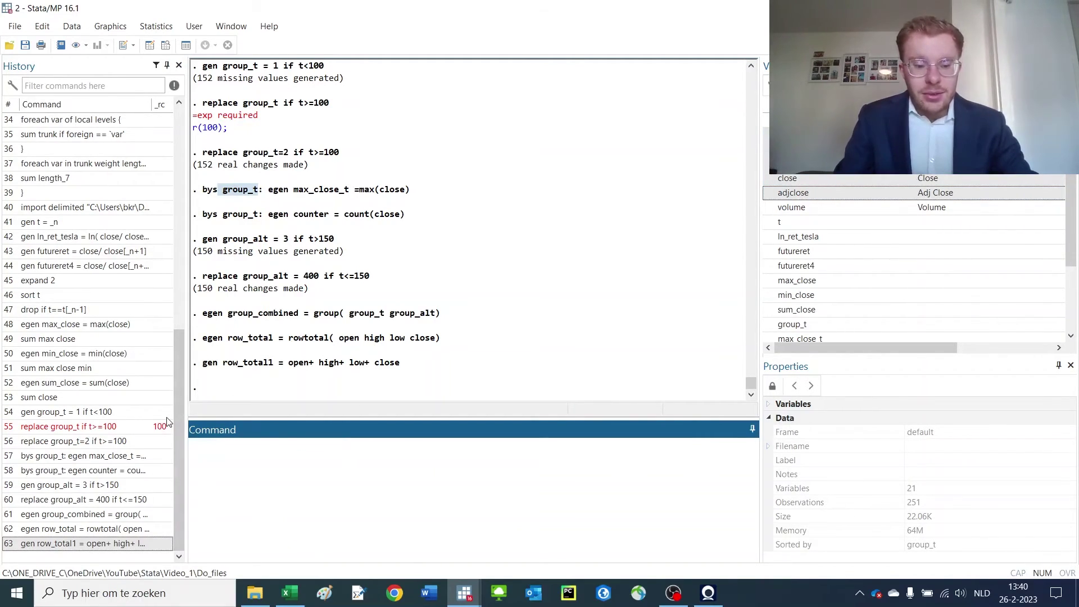